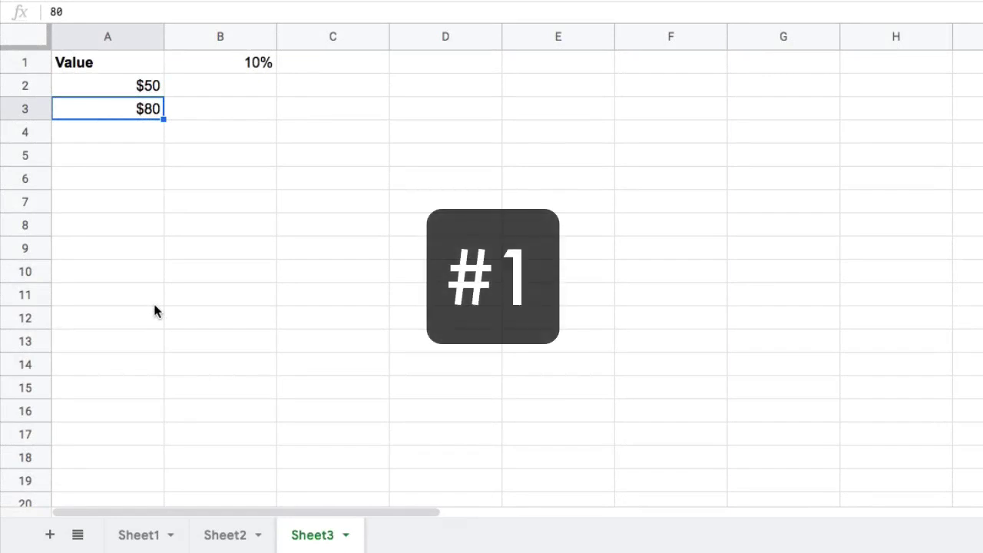
- Enter the formula =A2*B1 in cell B2
{"action": "left_click", "coordinate": [260, 84]}
{"action": "type", "text": "="}
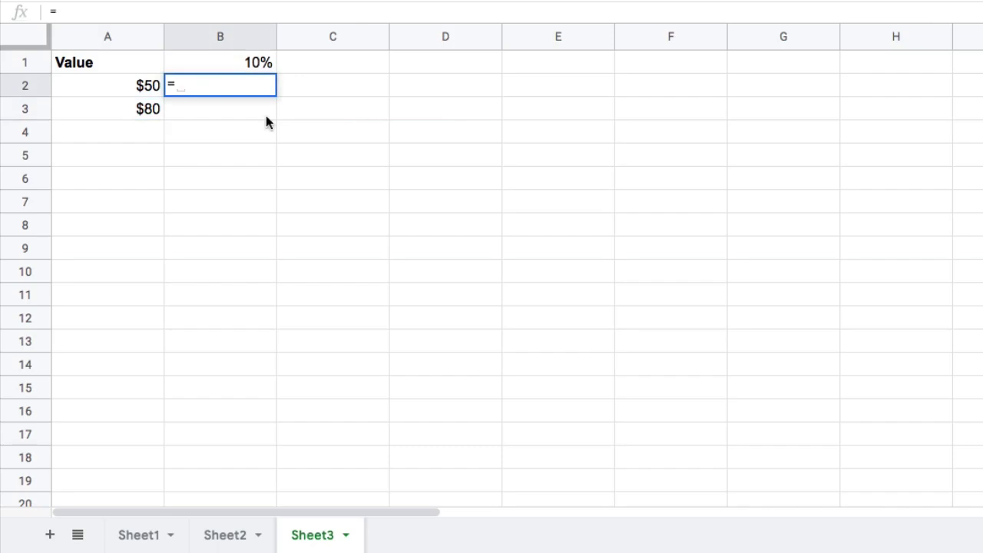
{"action": "left_click", "coordinate": [139, 89]}
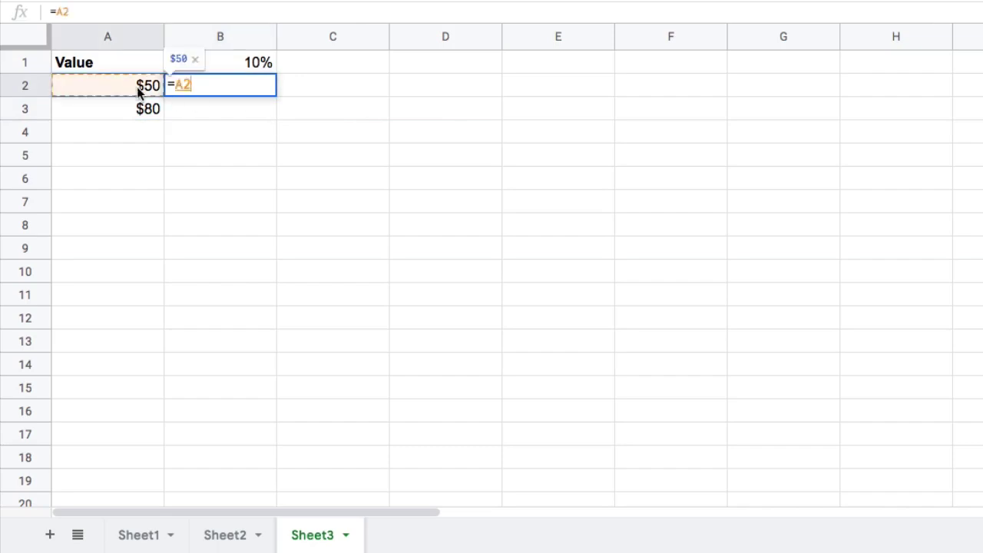
{"action": "type", "text": "*"}
{"action": "left_click", "coordinate": [247, 63]}
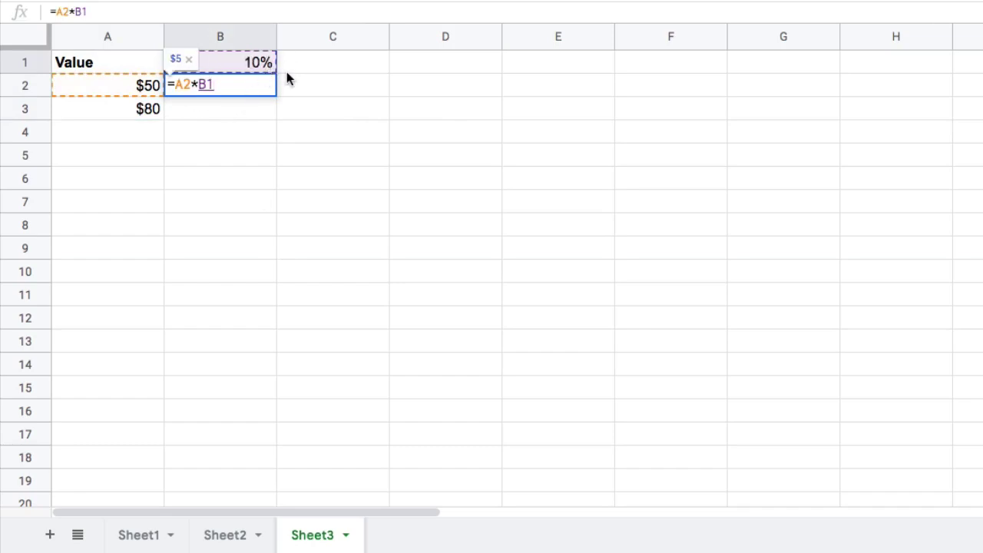
- Cycle the B1 reference through $B$1, B$1 and $B1 with F4
{"action": "key", "text": "F4"}
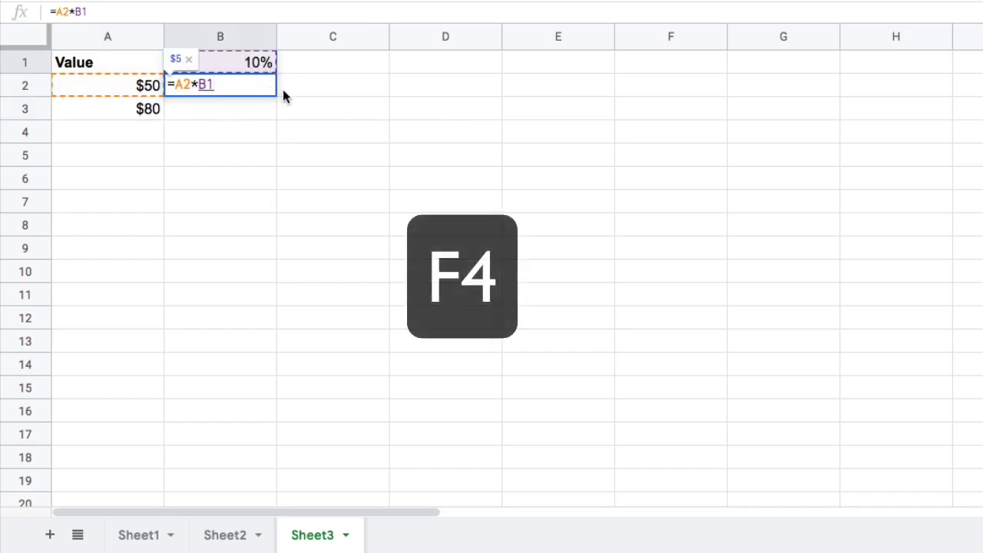
{"action": "key", "text": "F4"}
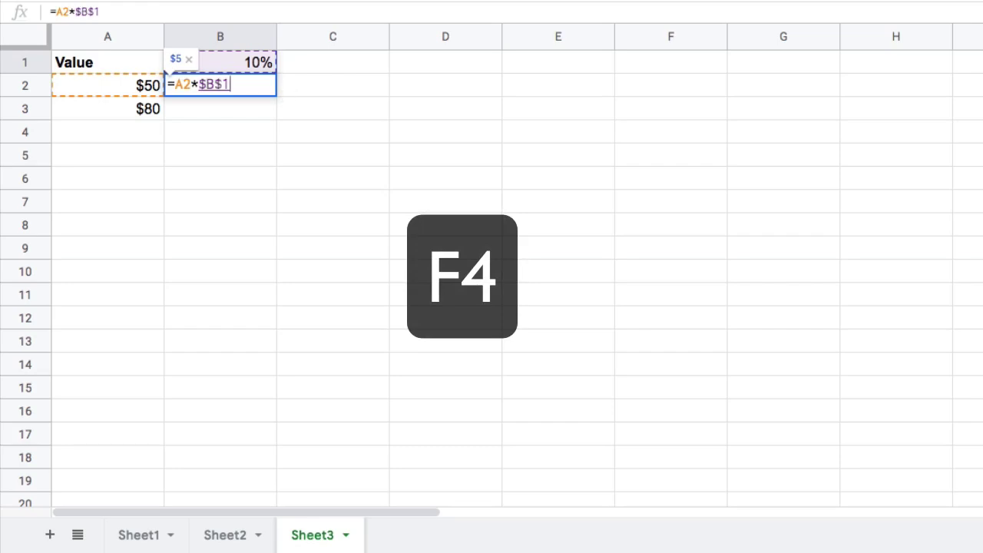
{"action": "key", "text": "F4"}
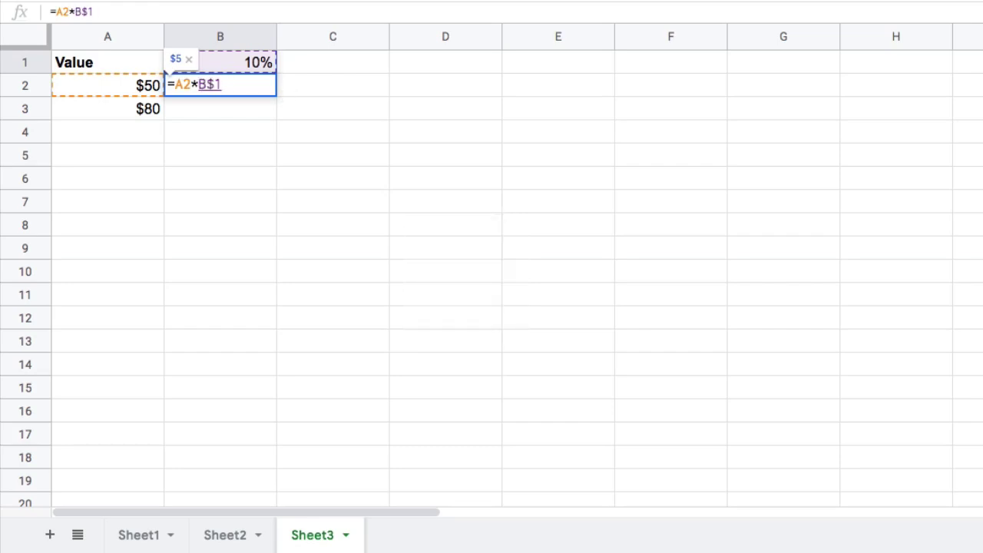
{"action": "key", "text": "F4"}
{"action": "key", "text": "F4"}
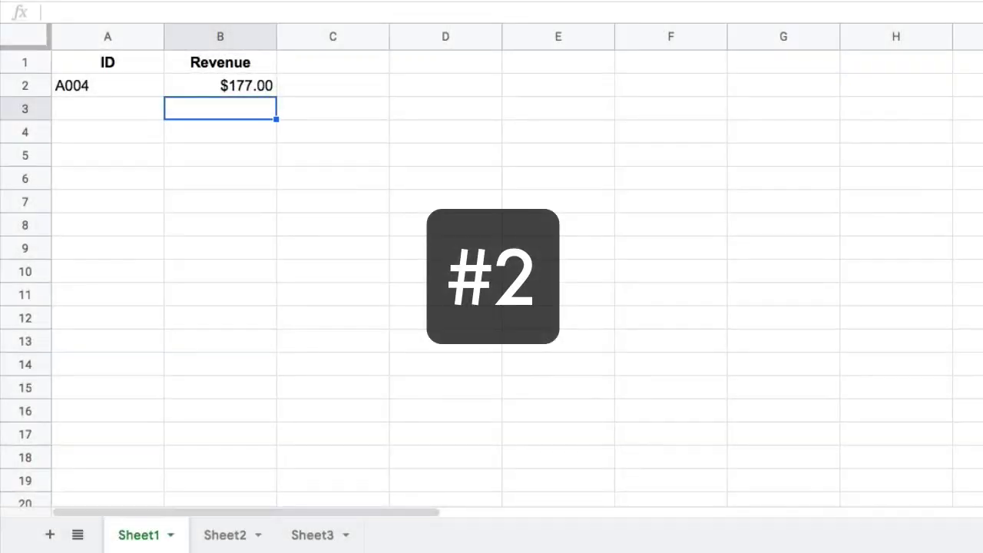
- Edit B2's VLOOKUP formula in place and bring up its full VLOOKUP help
{"action": "left_click", "coordinate": [219, 85]}
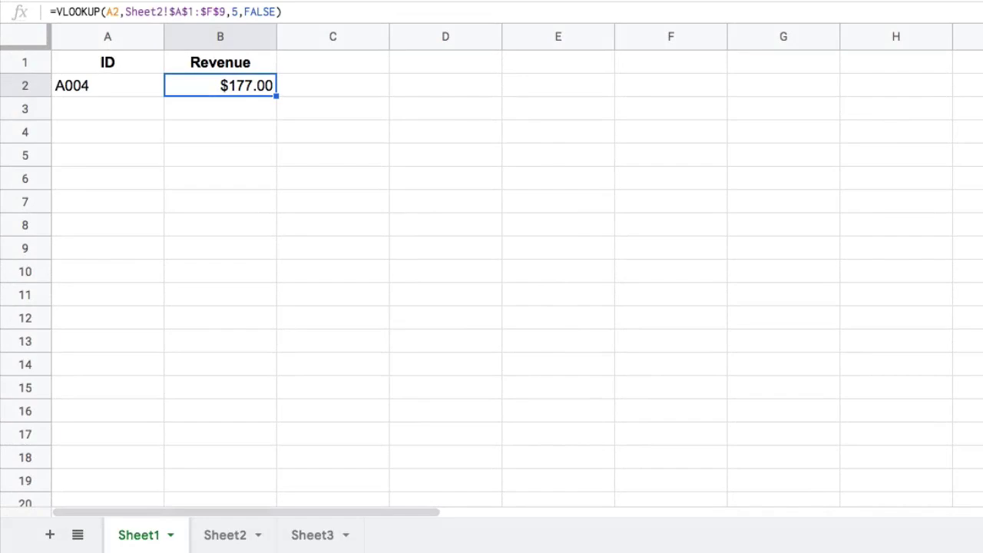
{"action": "key", "text": "F2"}
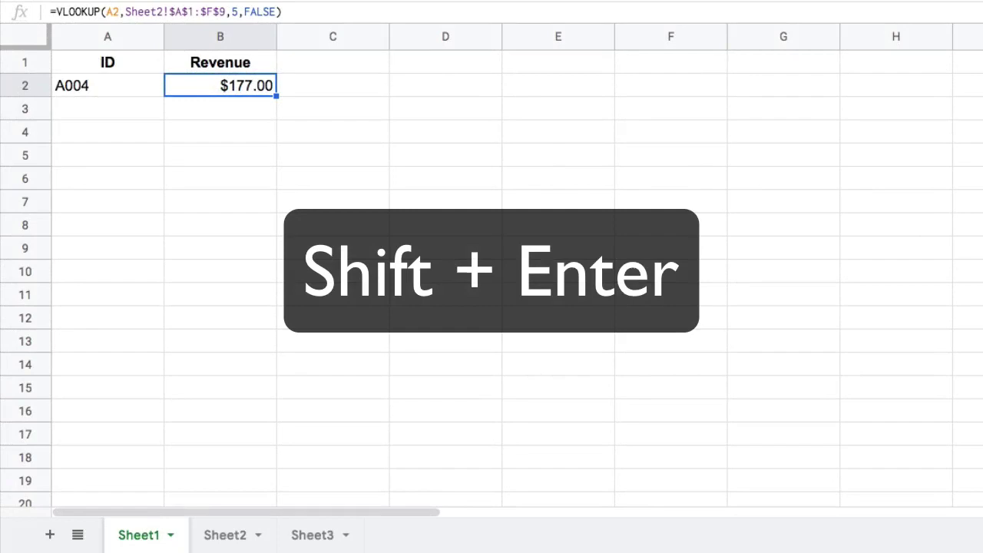
{"action": "key", "text": "shift+Return"}
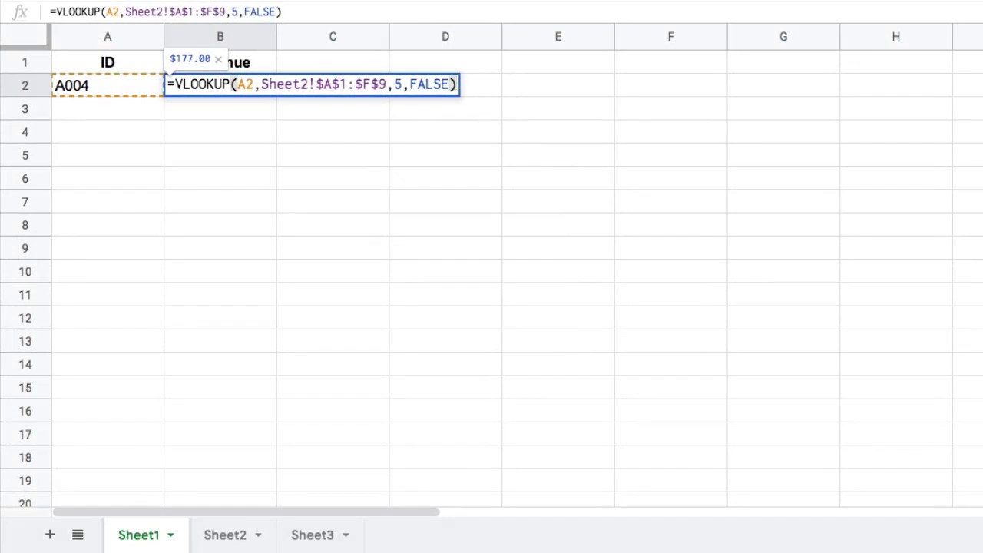
{"action": "key", "text": "Escape"}
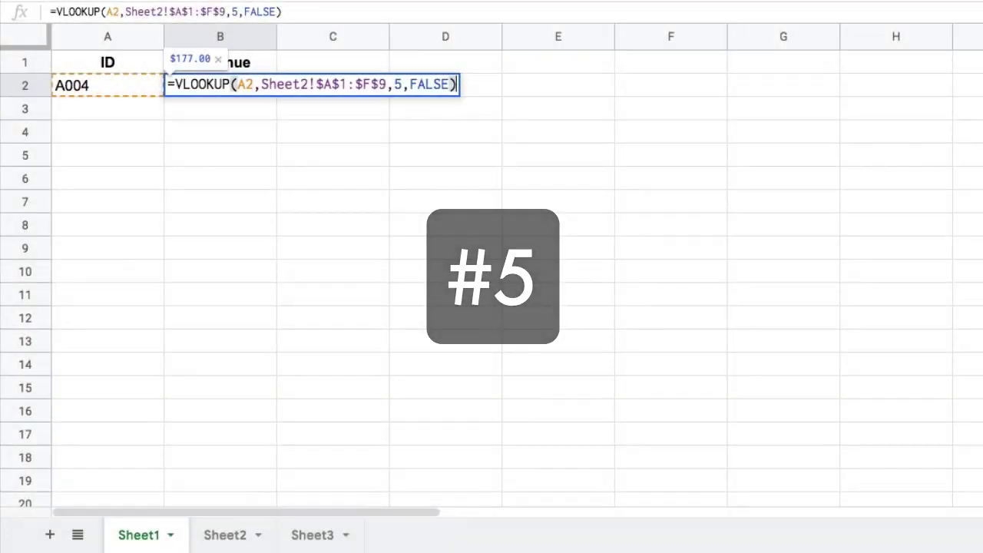
{"action": "key", "text": "Up"}
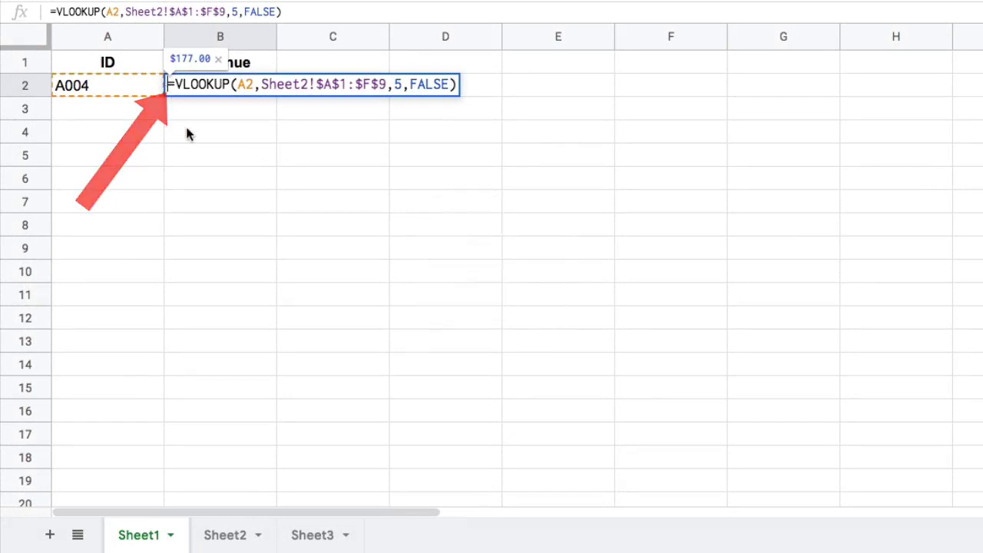
{"action": "key", "text": "Down"}
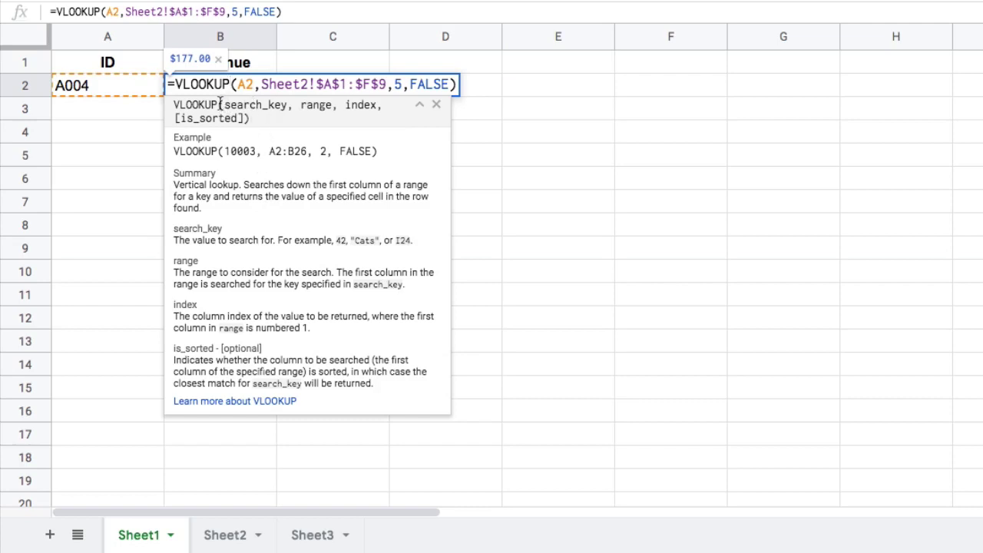
- Step through A2, Sheet2!$A$1:$F$9, 5 and FALSE so the help highlights each argument
{"action": "left_click_drag", "start_coordinate": [174, 104], "coordinate": [251, 119]}
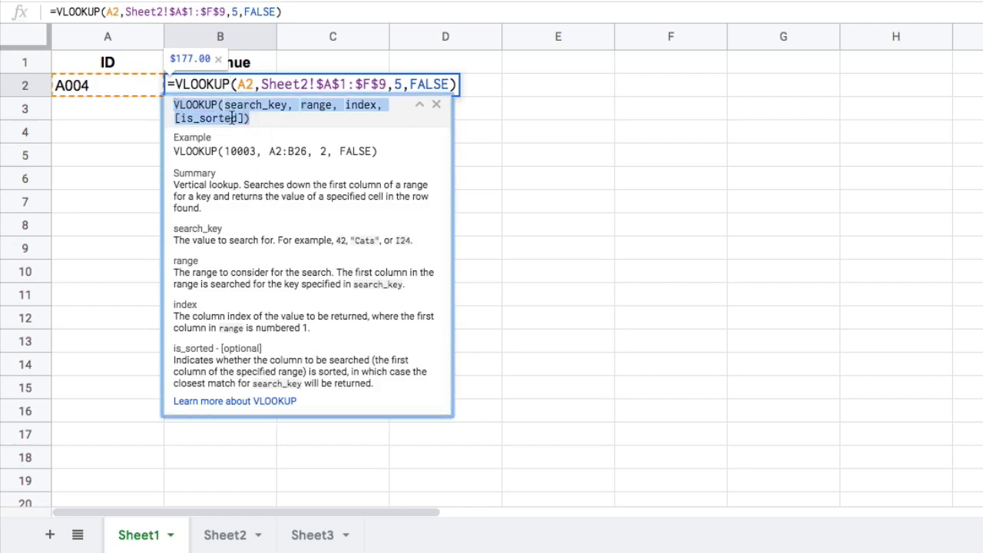
{"action": "left_click", "coordinate": [249, 84]}
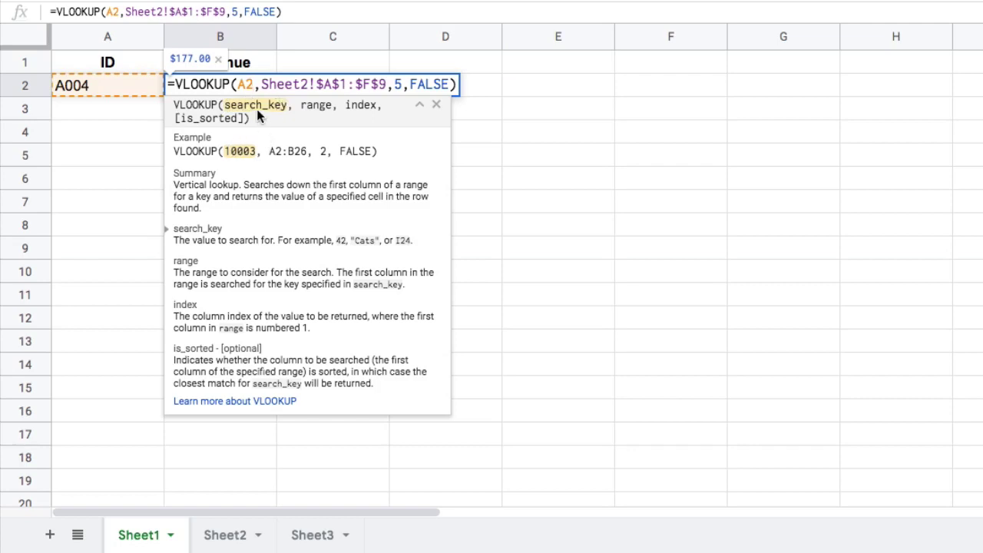
{"action": "left_click", "coordinate": [262, 84]}
{"action": "left_click", "coordinate": [392, 85]}
{"action": "left_click", "coordinate": [409, 85]}
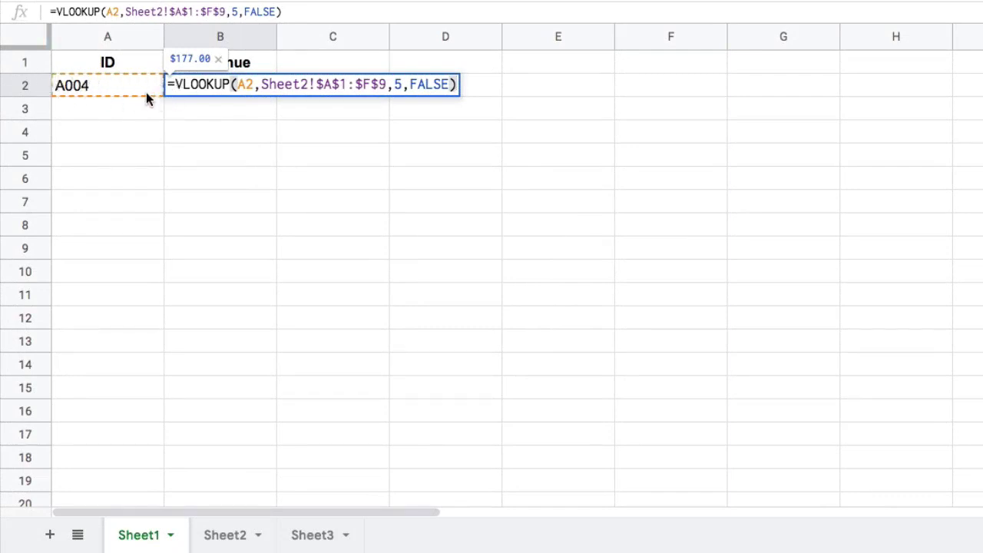
- View the Sheet2!$A$1:$F$9 range behind B2's VLOOKUP, then commit the formula unchanged
{"action": "left_click", "coordinate": [251, 84]}
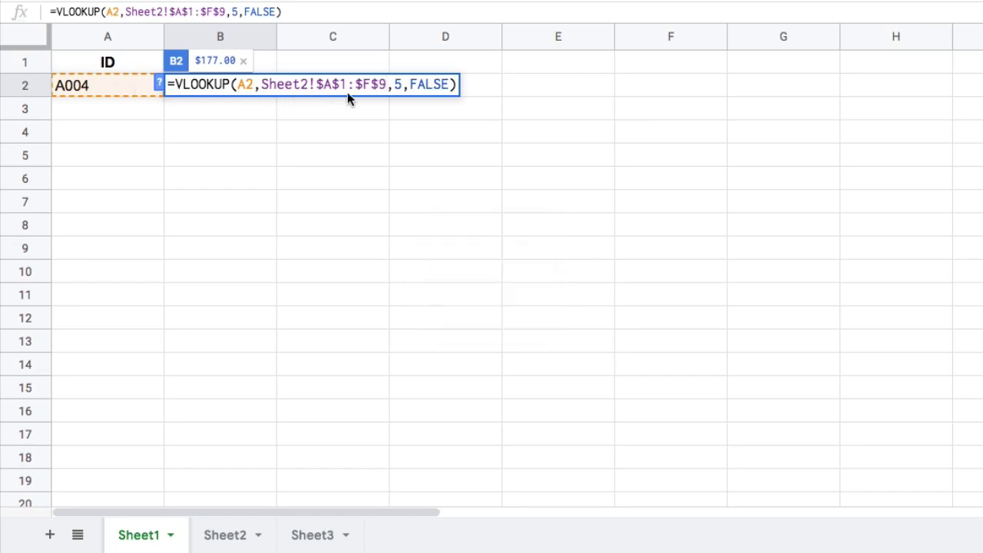
{"action": "key", "text": "F2"}
{"action": "key", "text": "F2"}
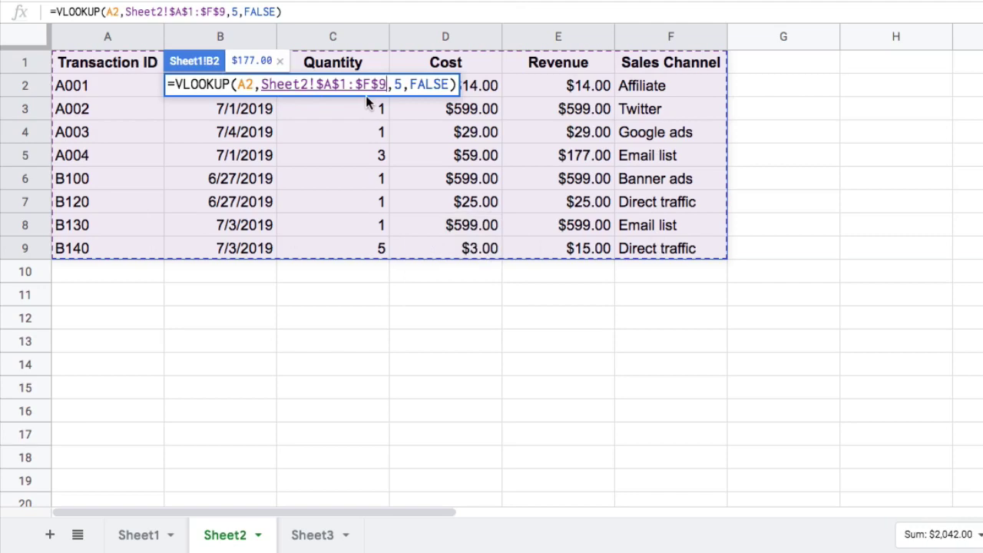
{"action": "key", "text": "Return"}
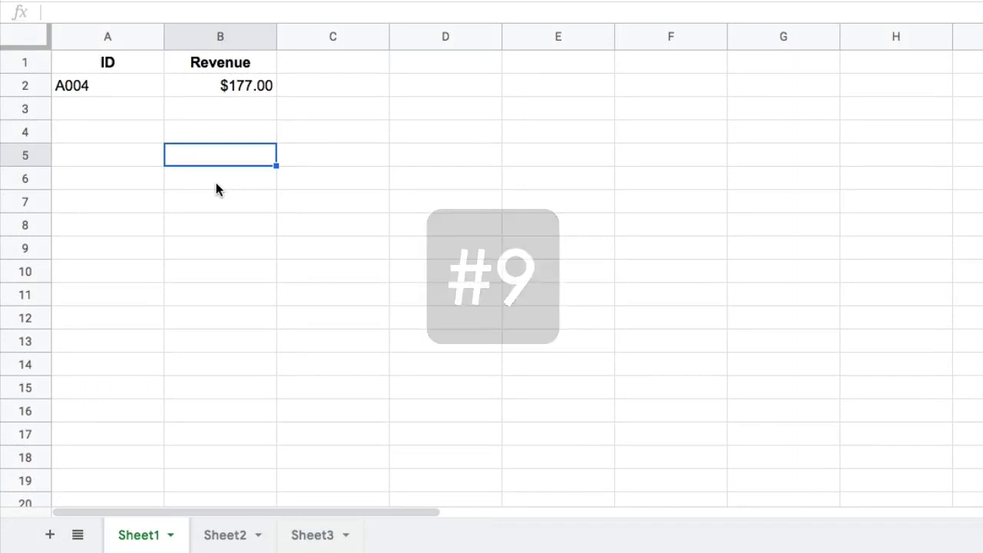
{"action": "type", "text": "=v"}
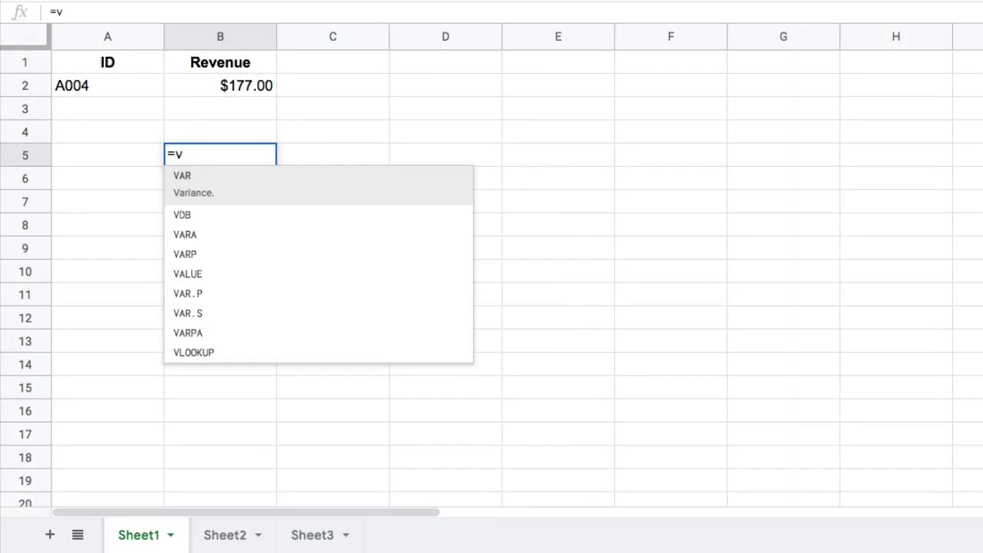
{"action": "type", "text": "l"}
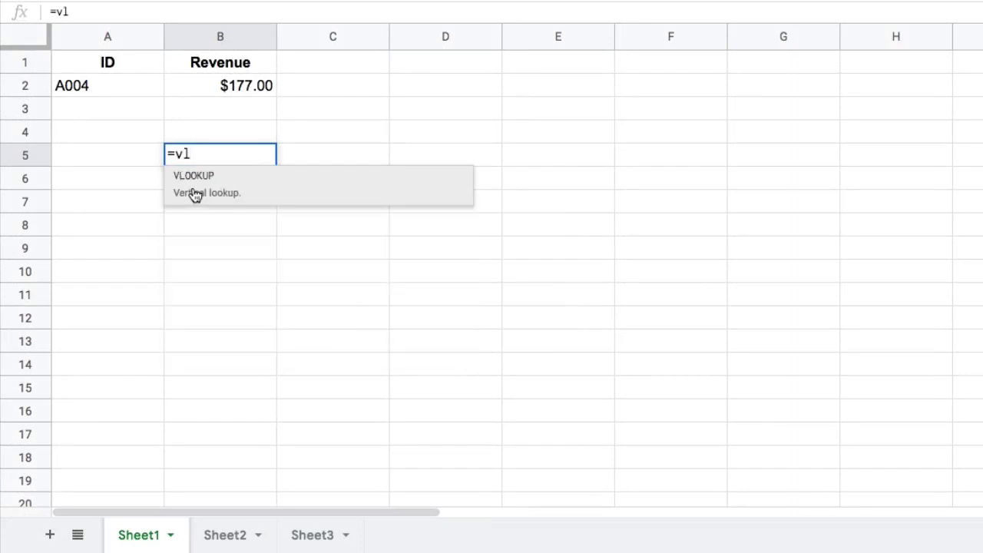
{"action": "key", "text": "BackSpace"}
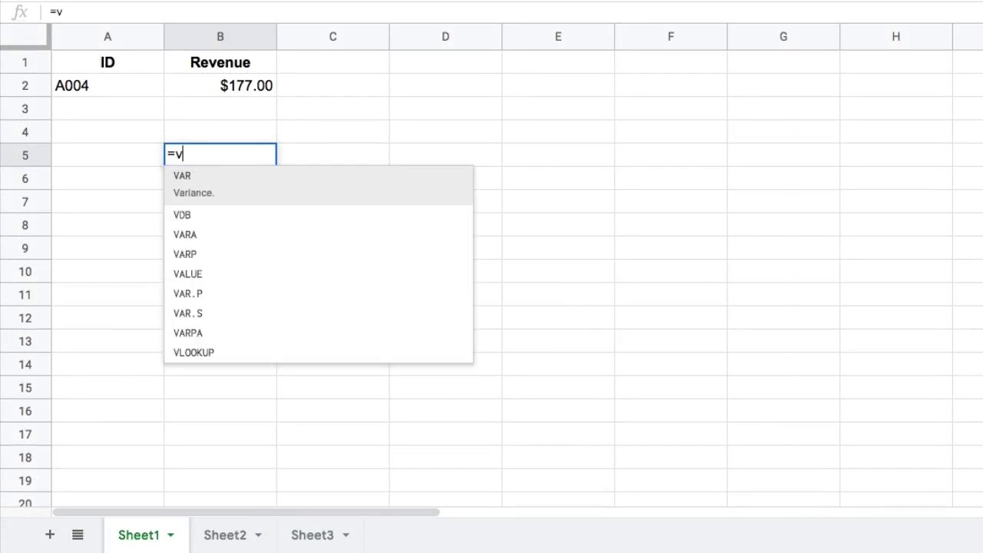
{"action": "key", "text": "Down"}
{"action": "key", "text": "Down"}
{"action": "key", "text": "Down"}
{"action": "key", "text": "Down"}
{"action": "key", "text": "Down"}
{"action": "key", "text": "Up"}
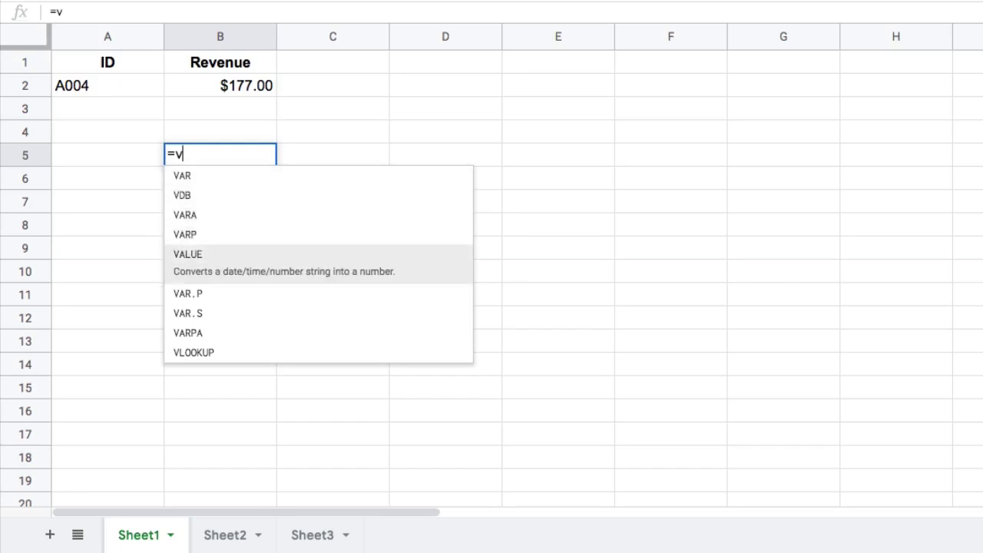
{"action": "key", "text": "Up"}
{"action": "key", "text": "Up"}
{"action": "key", "text": "Up"}
{"action": "key", "text": "Down"}
{"action": "key", "text": "Down"}
{"action": "key", "text": "Down"}
{"action": "key", "text": "Down"}
{"action": "key", "text": "Down"}
{"action": "key", "text": "Down"}
{"action": "key", "text": "Down"}
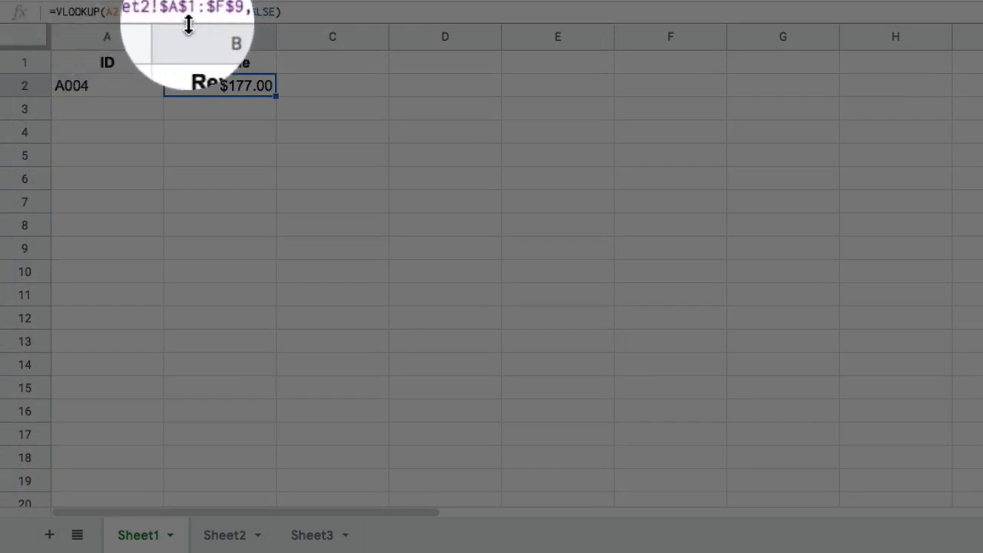
- Drag the formula bar taller so B2's VLOOKUP sits in a large editing area
{"action": "left_click_drag", "start_coordinate": [189, 21], "coordinate": [192, 233]}
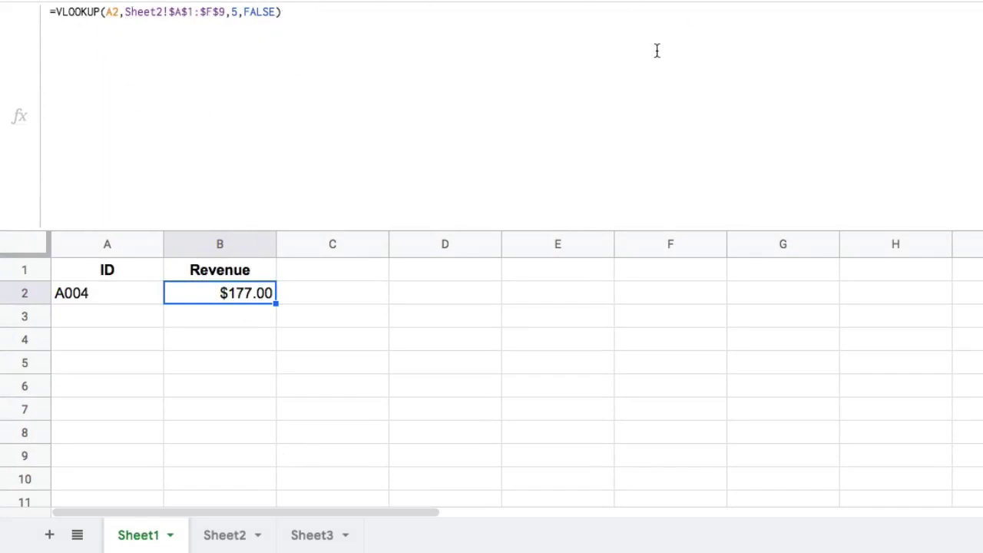
{"action": "left_click_drag", "start_coordinate": [189, 231], "coordinate": [184, 271]}
{"action": "left_click_drag", "start_coordinate": [182, 311], "coordinate": [173, 445]}
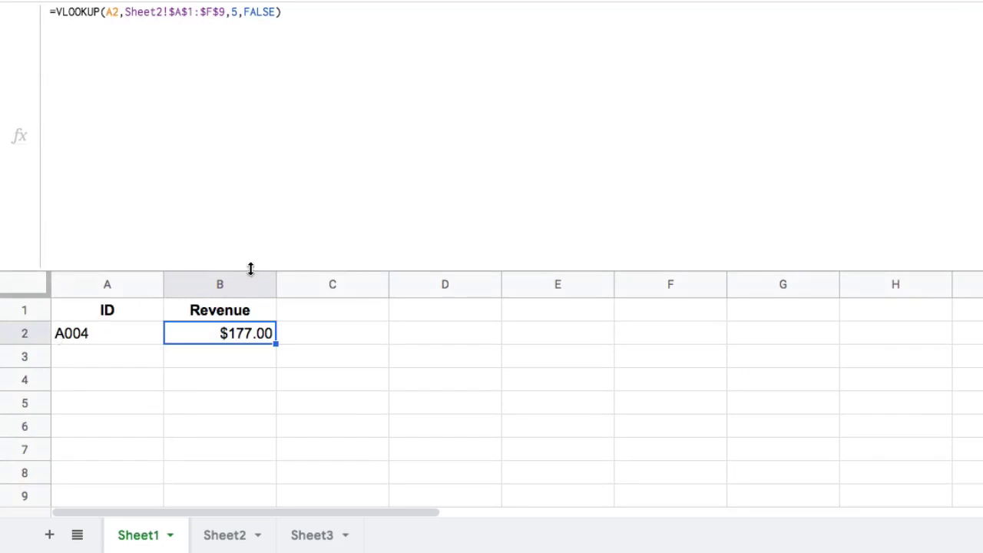
{"action": "left_click_drag", "start_coordinate": [250, 269], "coordinate": [269, 19]}
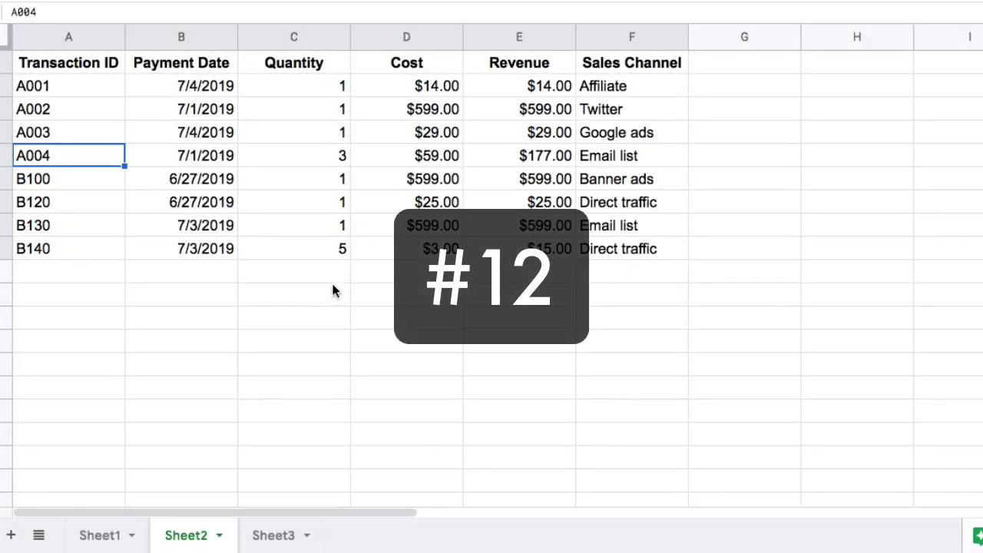
- Select IDs A2:A9, Quantity C2:C9 and Revenue E2:E9 to read status-bar count and sums ($2,057.00)
{"action": "left_click_drag", "start_coordinate": [90, 85], "coordinate": [69, 254]}
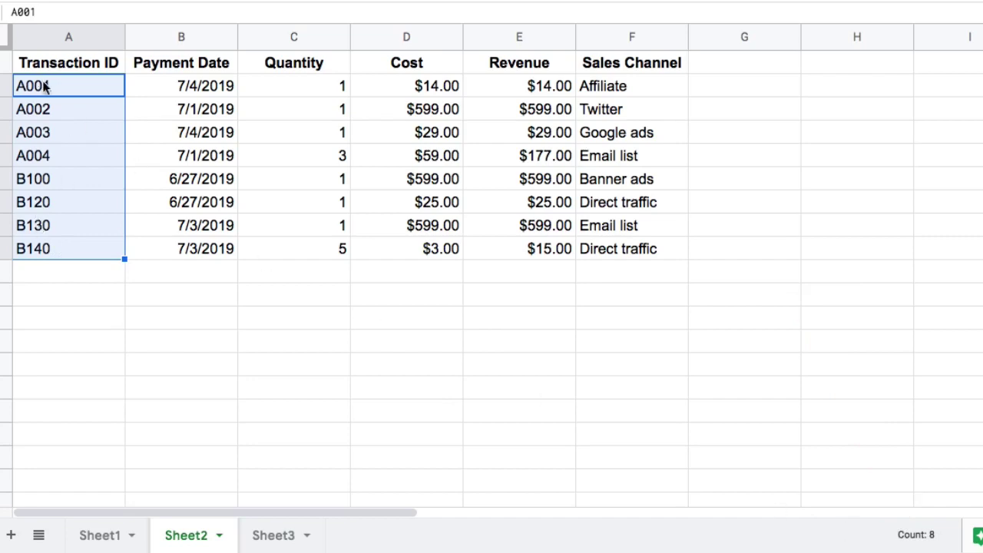
{"action": "left_click_drag", "start_coordinate": [313, 90], "coordinate": [321, 251]}
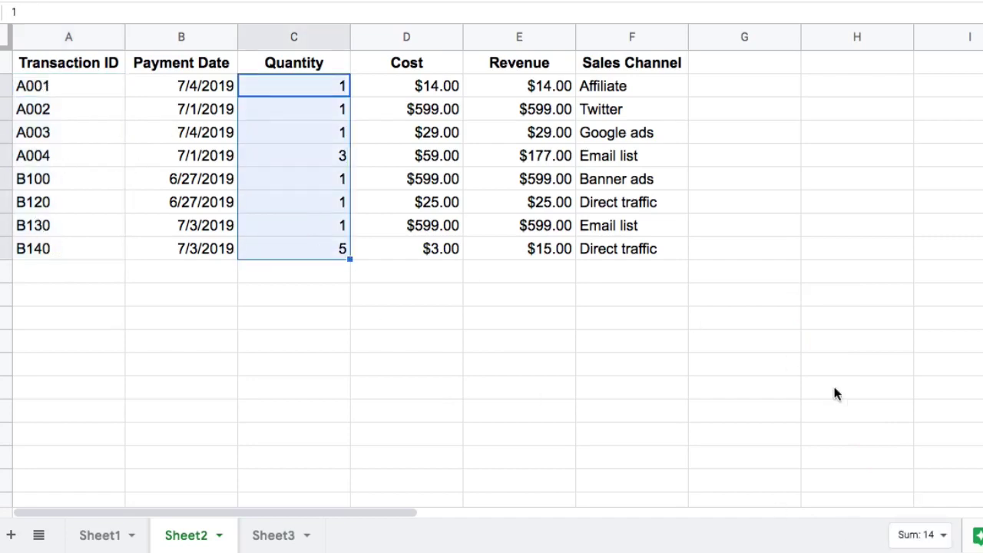
{"action": "left_click", "coordinate": [948, 543]}
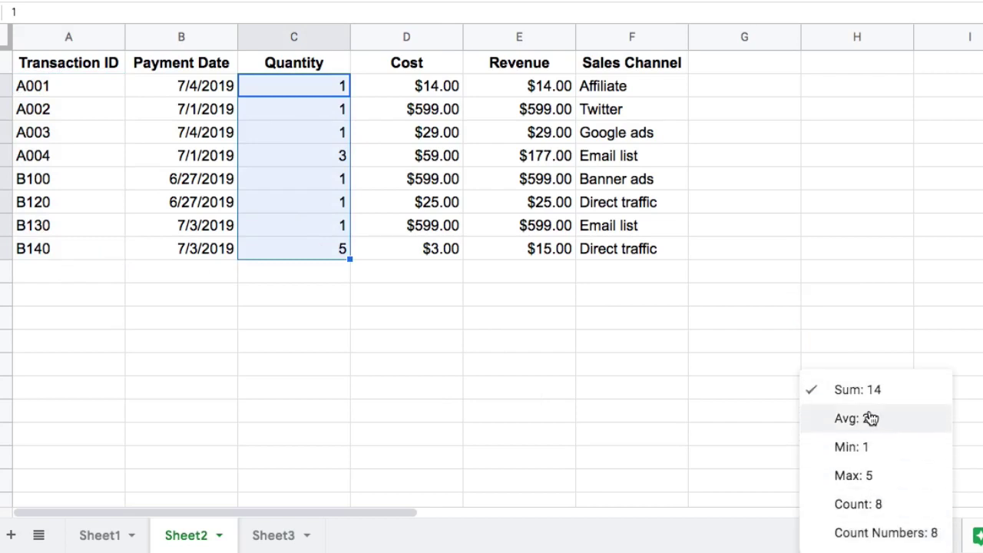
{"action": "left_click", "coordinate": [441, 85]}
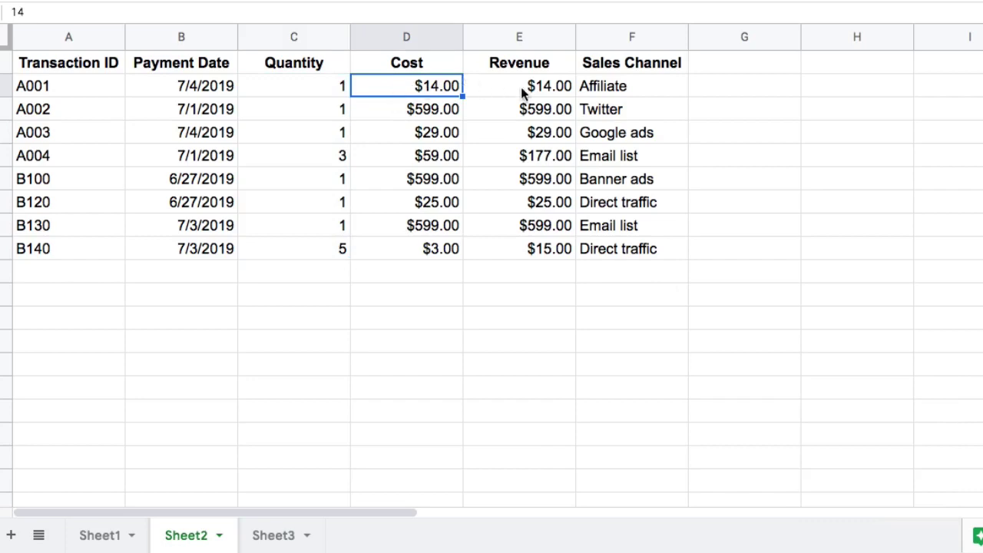
{"action": "left_click_drag", "start_coordinate": [522, 90], "coordinate": [526, 245]}
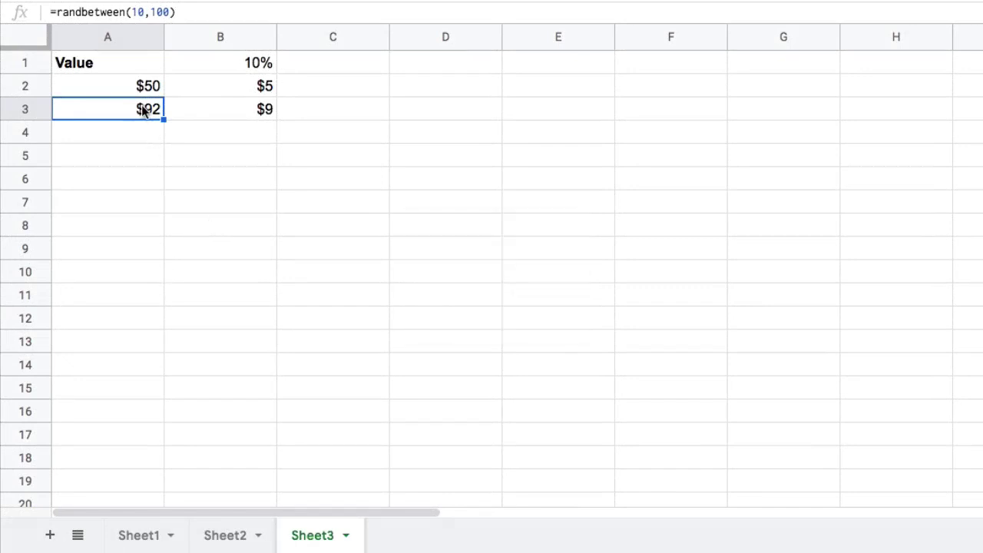
- Fill the random-value formula from A3 down through A13
{"action": "left_click_drag", "start_coordinate": [141, 109], "coordinate": [140, 338]}
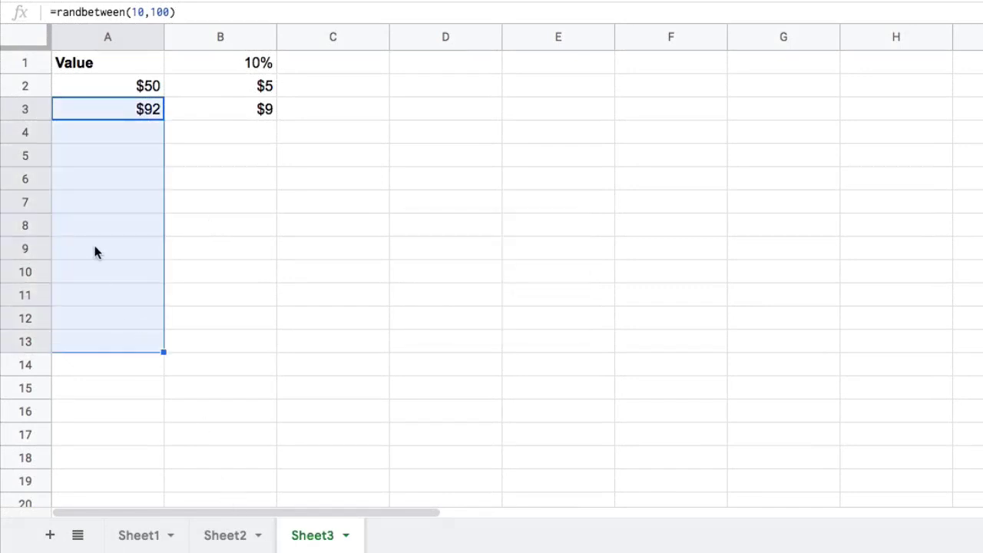
{"action": "left_click", "coordinate": [113, 105]}
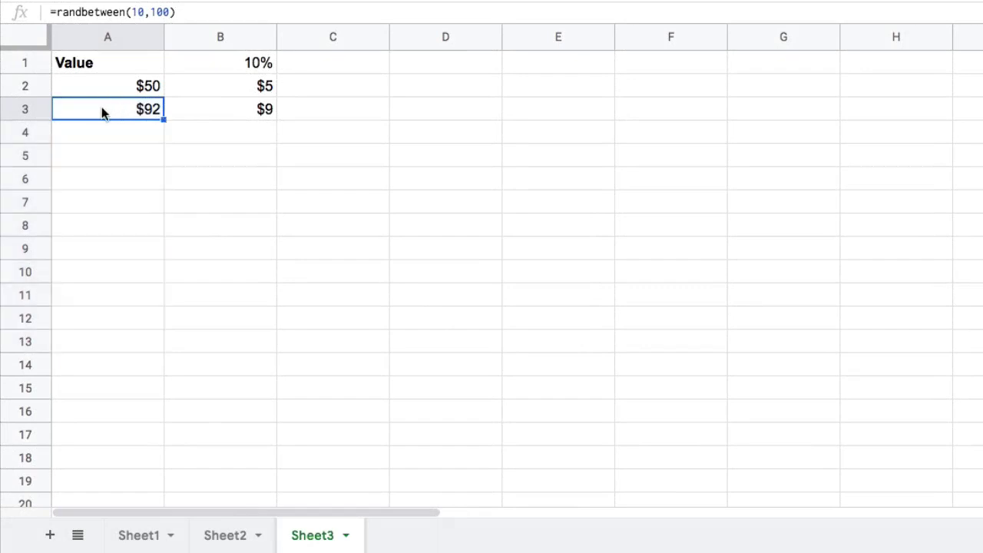
{"action": "left_click_drag", "start_coordinate": [135, 107], "coordinate": [109, 337]}
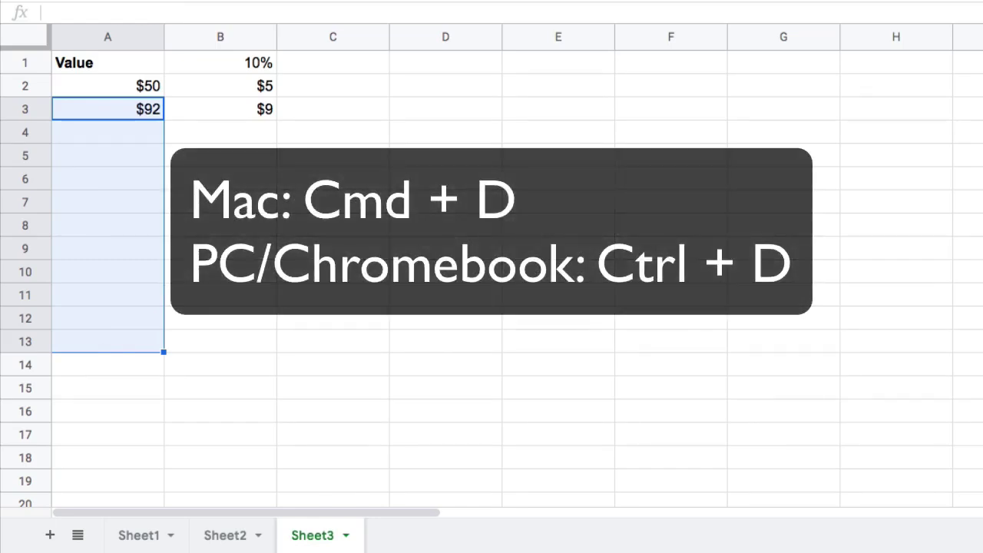
{"action": "key", "text": "ctrl+d"}
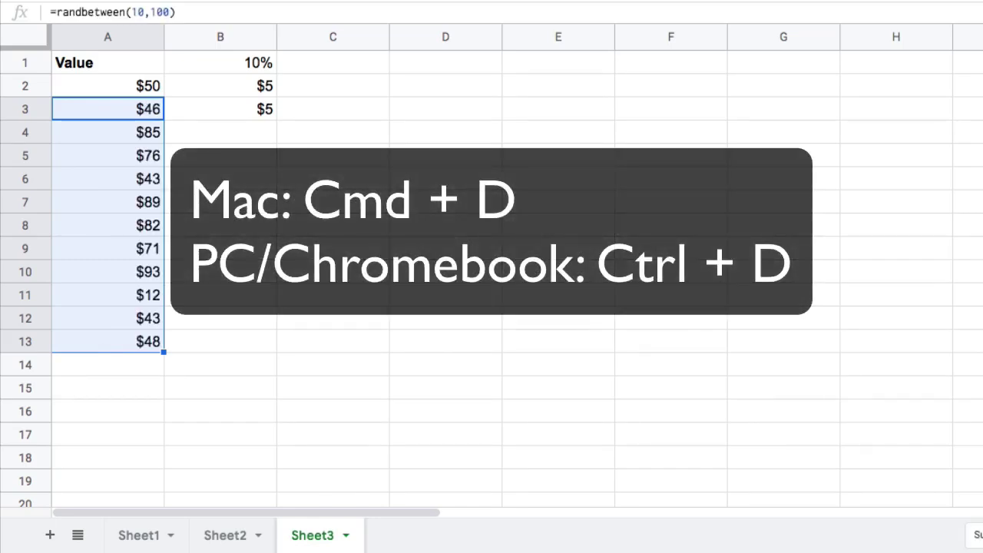
- Check several filled values in column A, then copy B3's 10% formula down column B
{"action": "left_click", "coordinate": [108, 130]}
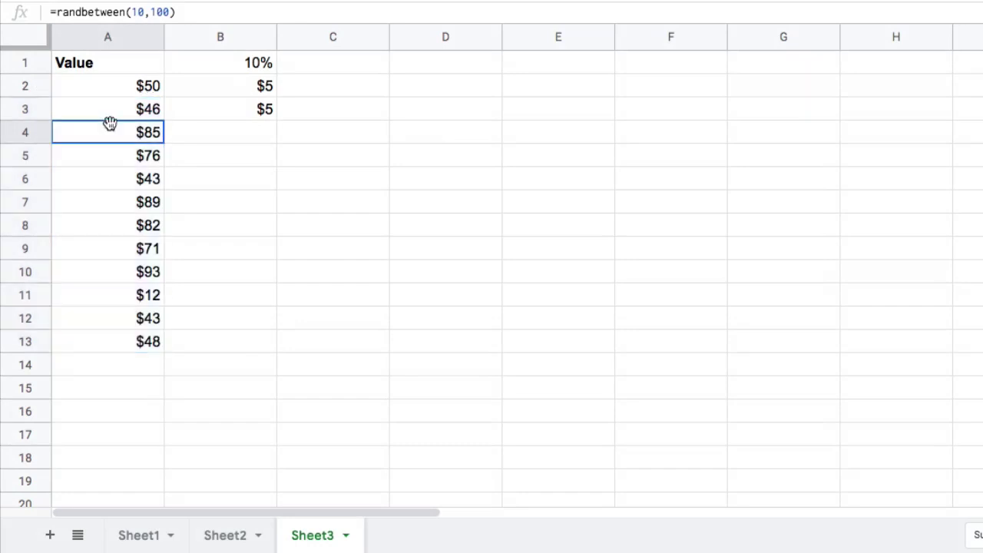
{"action": "left_click", "coordinate": [119, 178]}
{"action": "left_click", "coordinate": [119, 271]}
{"action": "left_click", "coordinate": [119, 316]}
{"action": "left_click", "coordinate": [119, 225]}
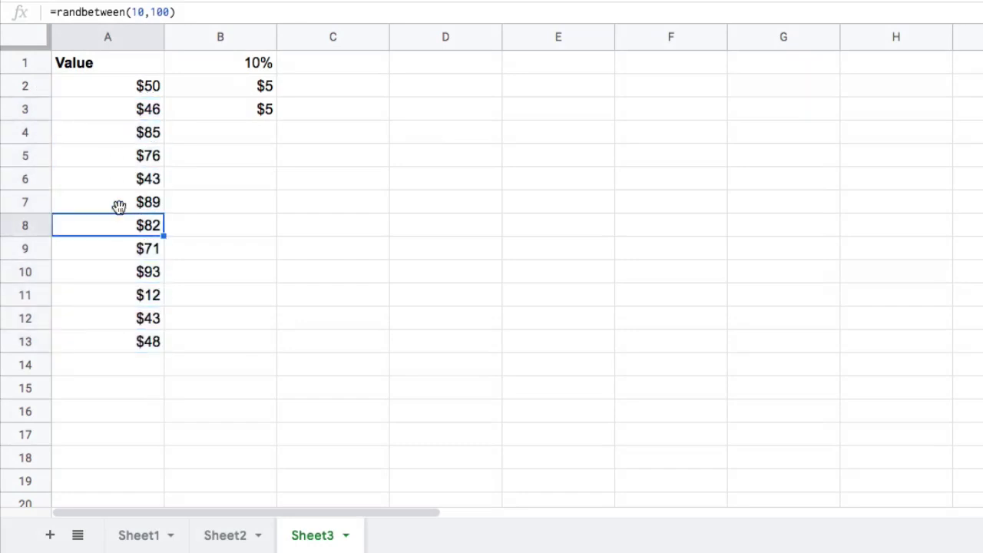
{"action": "left_click", "coordinate": [115, 107]}
{"action": "left_click", "coordinate": [266, 112]}
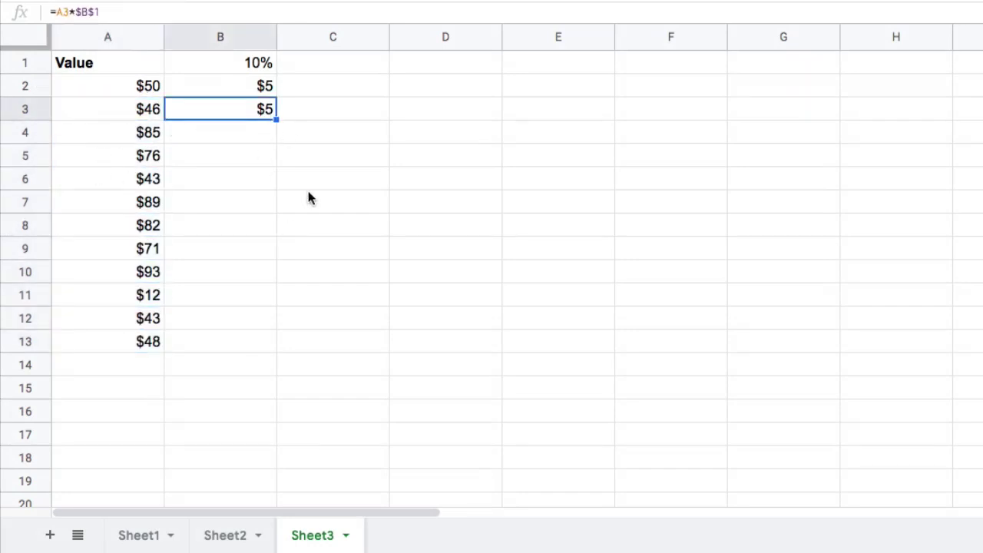
{"action": "double_click", "coordinate": [275, 120]}
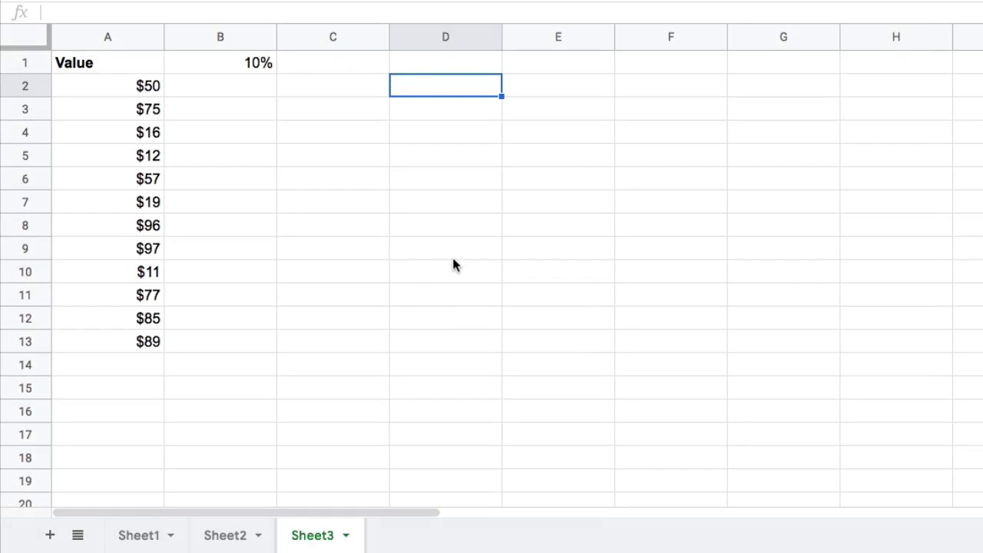
- Enter =ArrayFormula(A2:A13*B1) in B2 to get 10% of every column A value
{"action": "type", "text": "="}
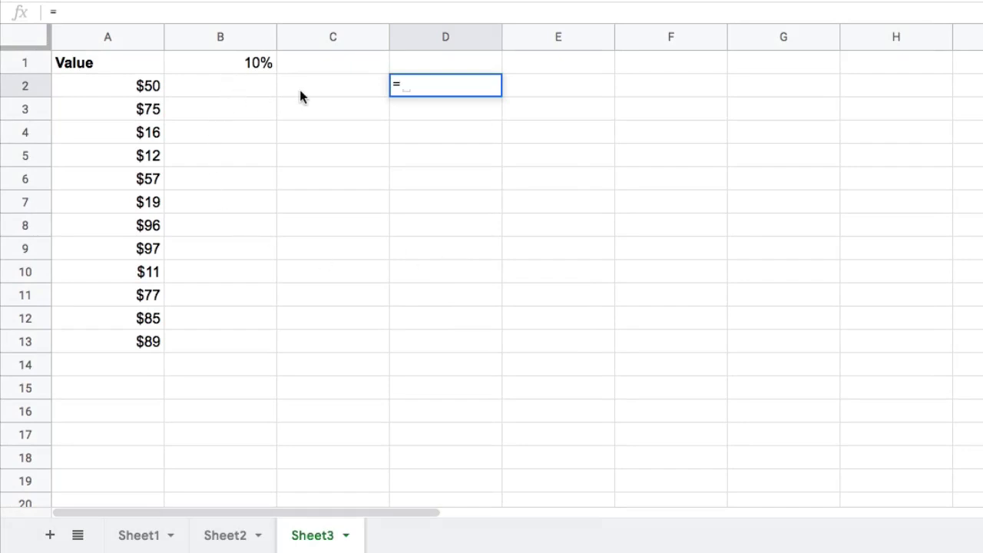
{"action": "key", "text": "Escape"}
{"action": "left_click", "coordinate": [237, 89]}
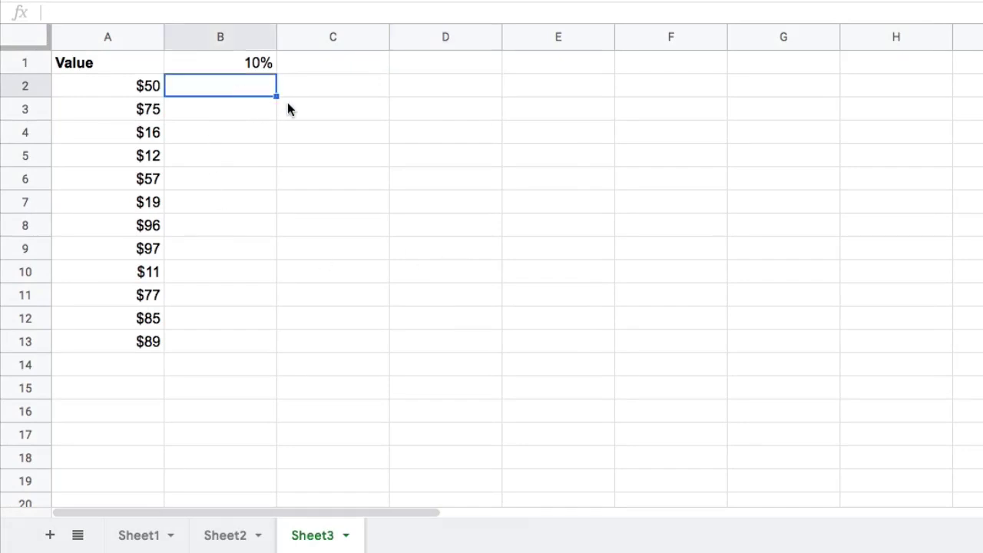
{"action": "type", "text": "="}
{"action": "left_click", "coordinate": [135, 89]}
{"action": "left_click_drag", "start_coordinate": [135, 88], "coordinate": [123, 341]}
{"action": "type", "text": "*"}
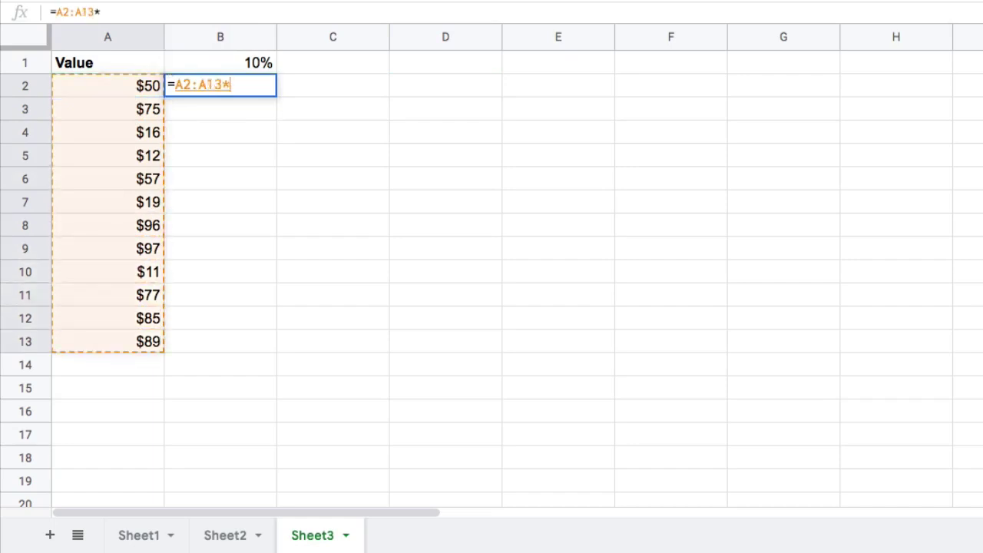
{"action": "left_click", "coordinate": [253, 62]}
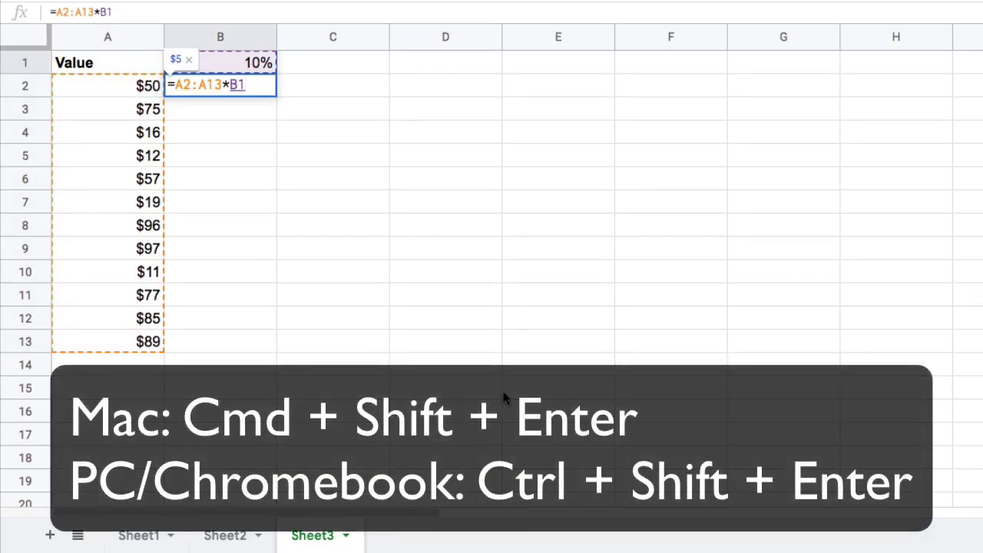
{"action": "key", "text": "super+shift+Return"}
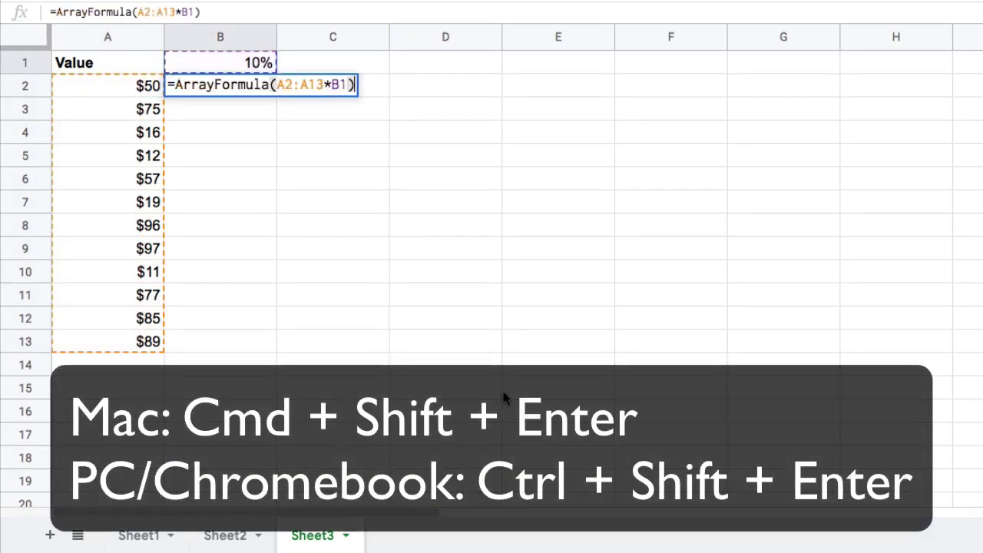
{"action": "key", "text": "Return"}
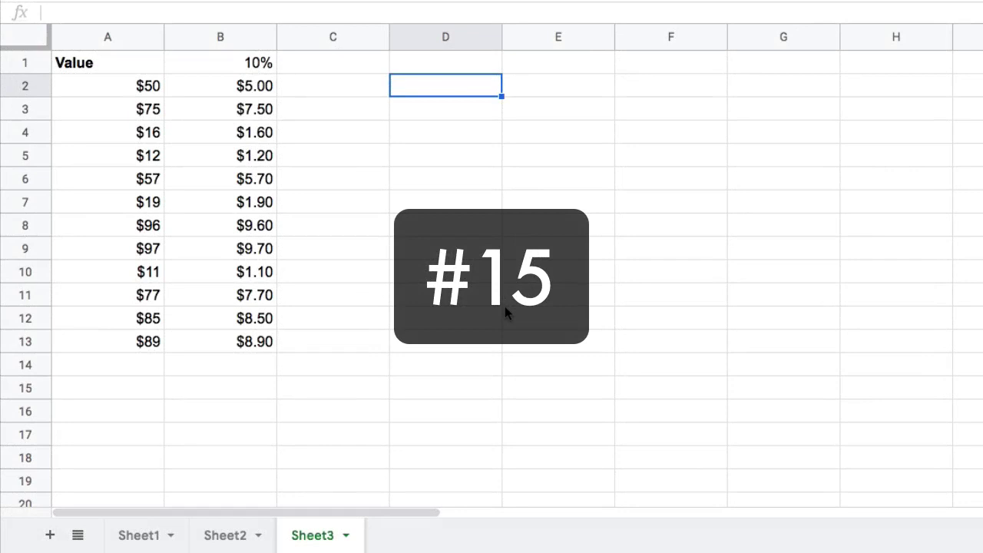
- Enter the array literal ={1, 2} in D2 to return 1 and 2 side by side
{"action": "type", "text": "={"}
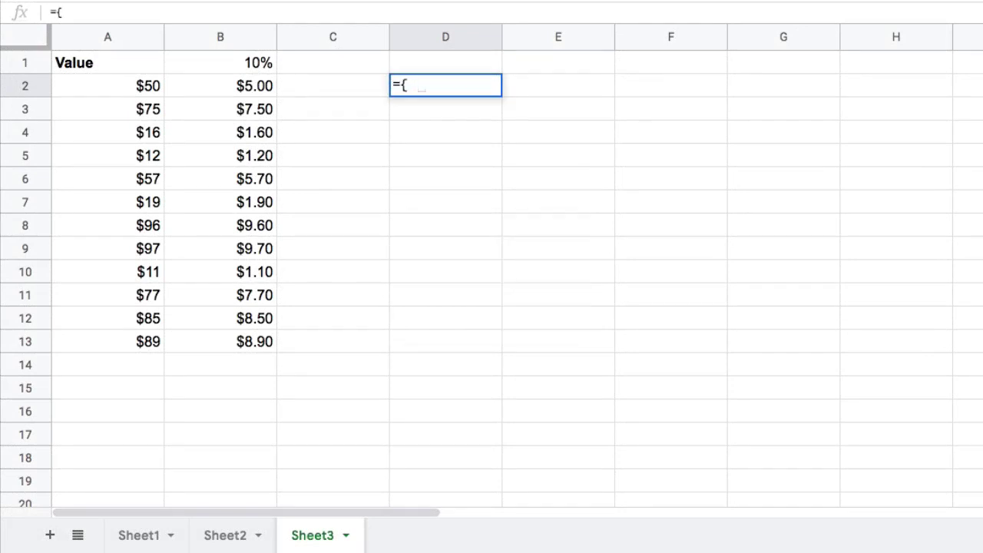
{"action": "type", "text": " a"}
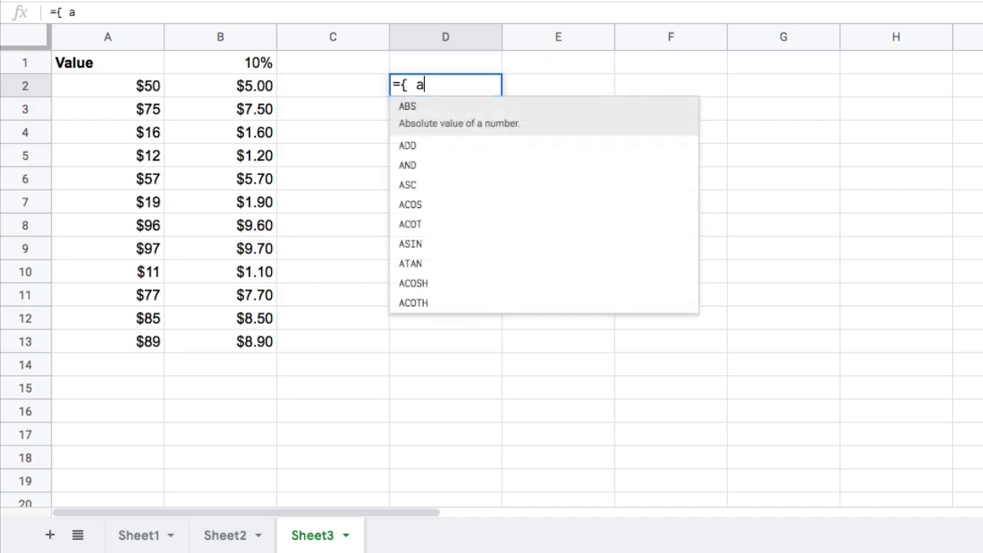
{"action": "key", "text": "BackSpace"}
{"action": "type", "text": "1, 2"}
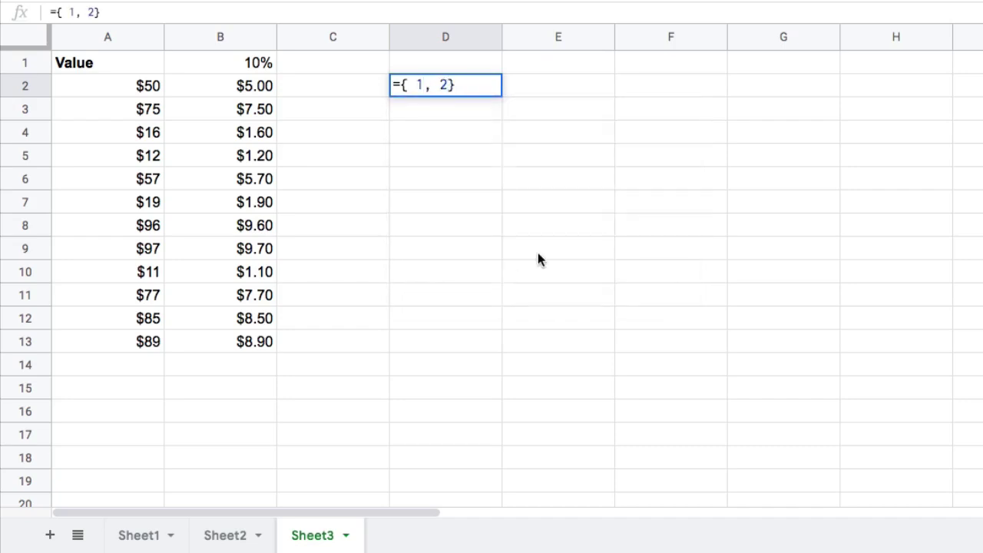
{"action": "left_click", "coordinate": [423, 85]}
{"action": "left_click", "coordinate": [455, 86]}
{"action": "key", "text": "Return"}
- Extend D2's array to ={1,2;3,4} so 3 and 4 appear on a second row
{"action": "key", "text": "Up"}
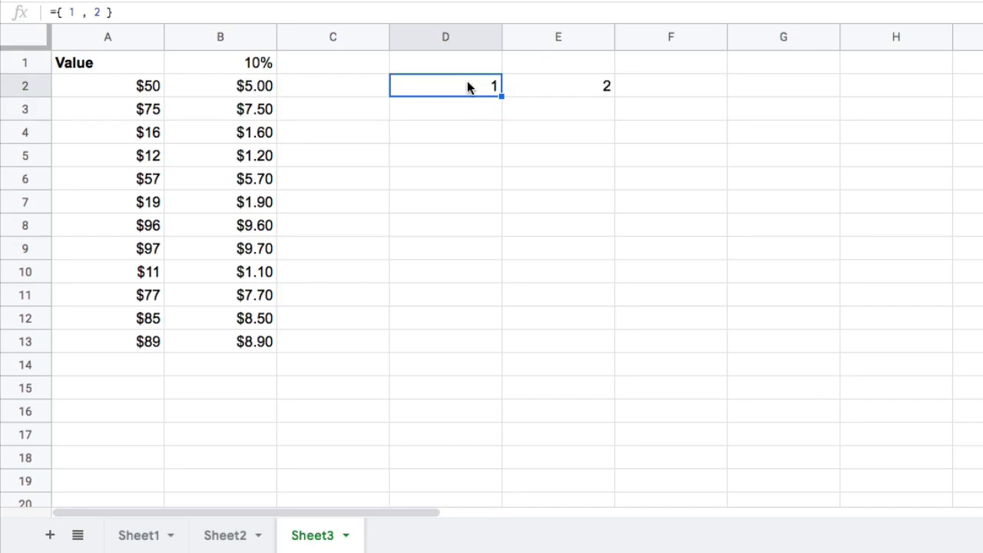
{"action": "left_click_drag", "start_coordinate": [468, 85], "coordinate": [568, 83]}
{"action": "double_click", "coordinate": [83, 11]}
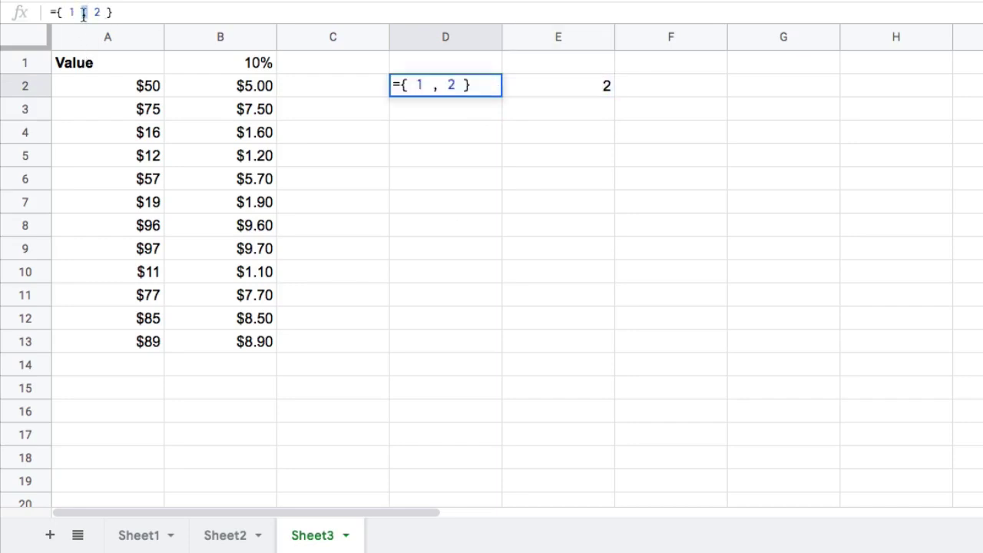
{"action": "left_click", "coordinate": [466, 85]}
{"action": "type", "text": "; "}
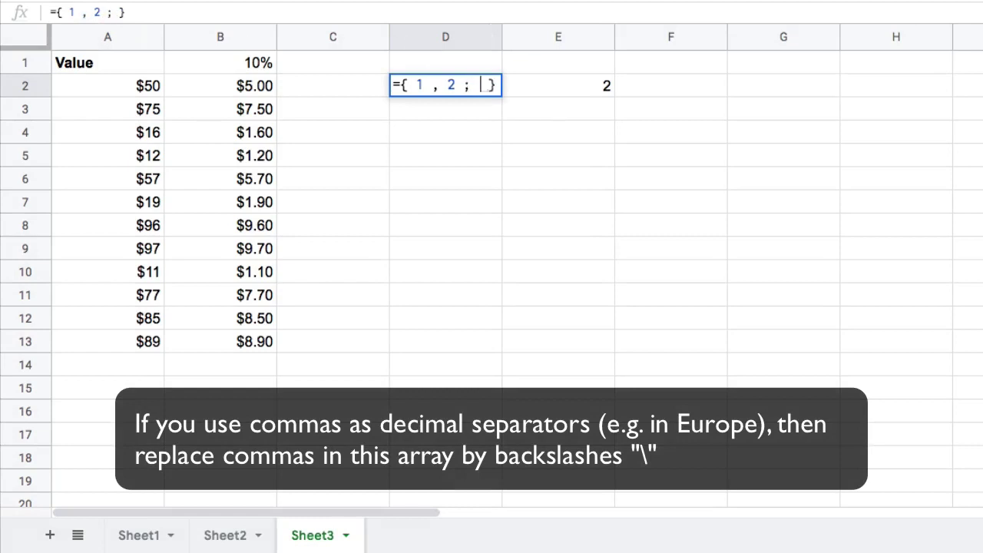
{"action": "type", "text": "3 ,"}
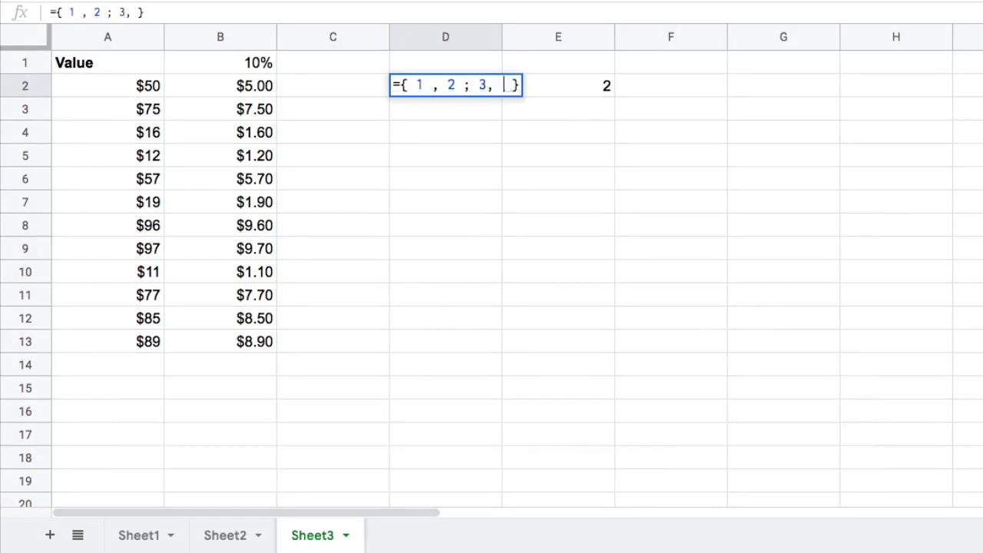
{"action": "type", "text": " 4"}
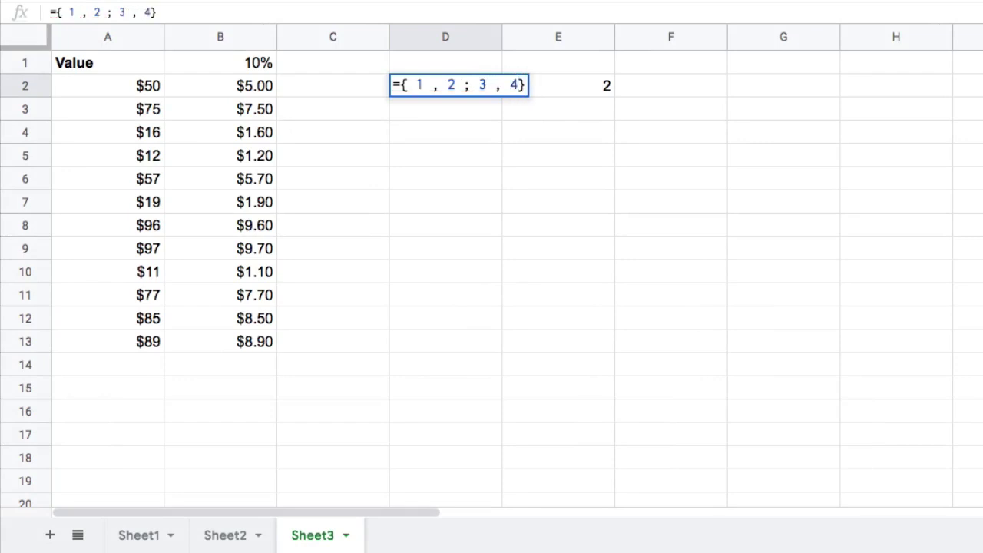
{"action": "left_click_drag", "start_coordinate": [476, 84], "coordinate": [524, 86]}
{"action": "key", "text": "Left"}
{"action": "key", "text": "Left"}
{"action": "key", "text": "Left"}
{"action": "key", "text": "Left"}
{"action": "key", "text": "Left"}
{"action": "key", "text": "Left"}
{"action": "key", "text": "Left"}
{"action": "key", "text": "Left"}
{"action": "key", "text": "Left"}
{"action": "key", "text": "shift+Right"}
{"action": "left_click", "coordinate": [525, 85]}
{"action": "key", "text": "Return"}
{"action": "left_click", "coordinate": [445, 85]}
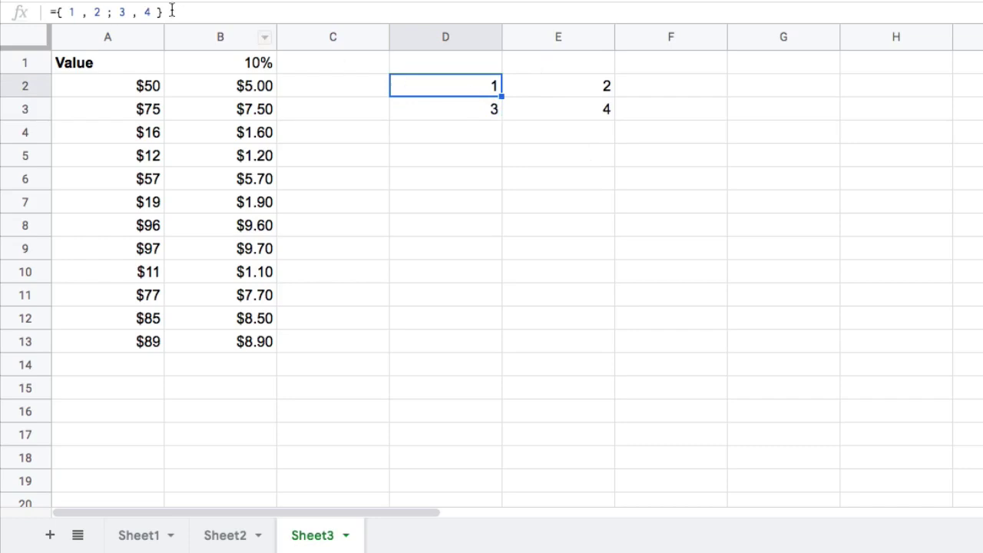
{"action": "double_click", "coordinate": [450, 90]}
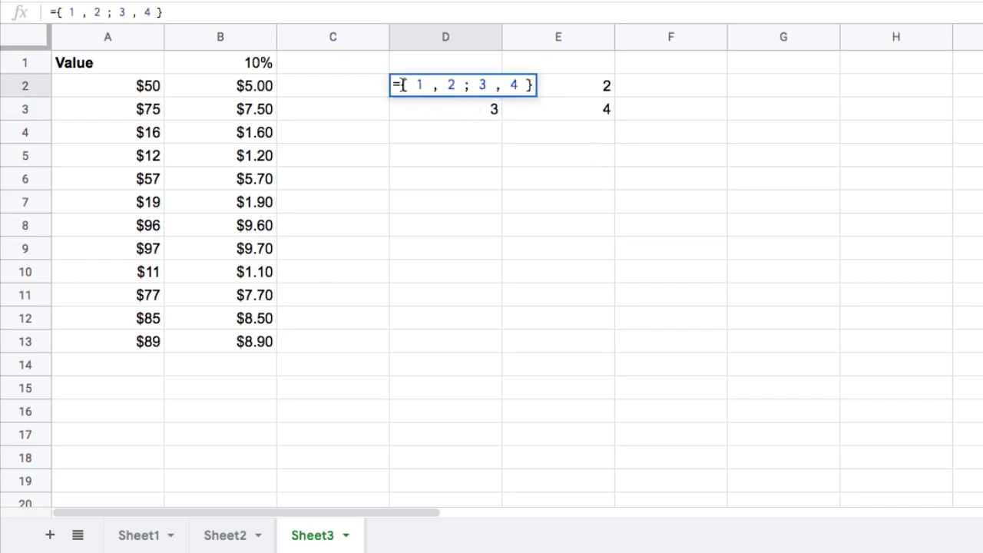
{"action": "left_click_drag", "start_coordinate": [403, 85], "coordinate": [606, 109]}
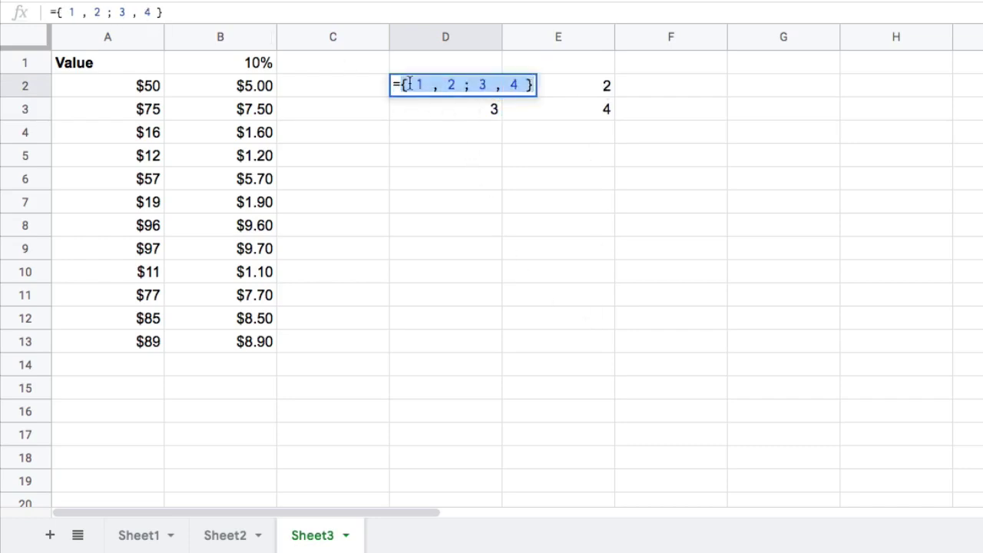
{"action": "key", "text": "Escape"}
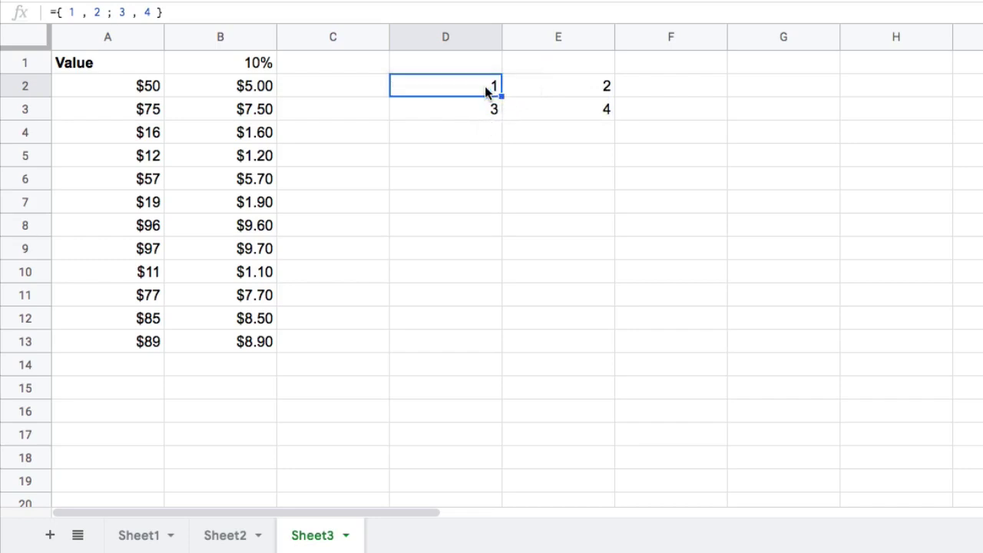
{"action": "left_click_drag", "start_coordinate": [485, 91], "coordinate": [548, 105]}
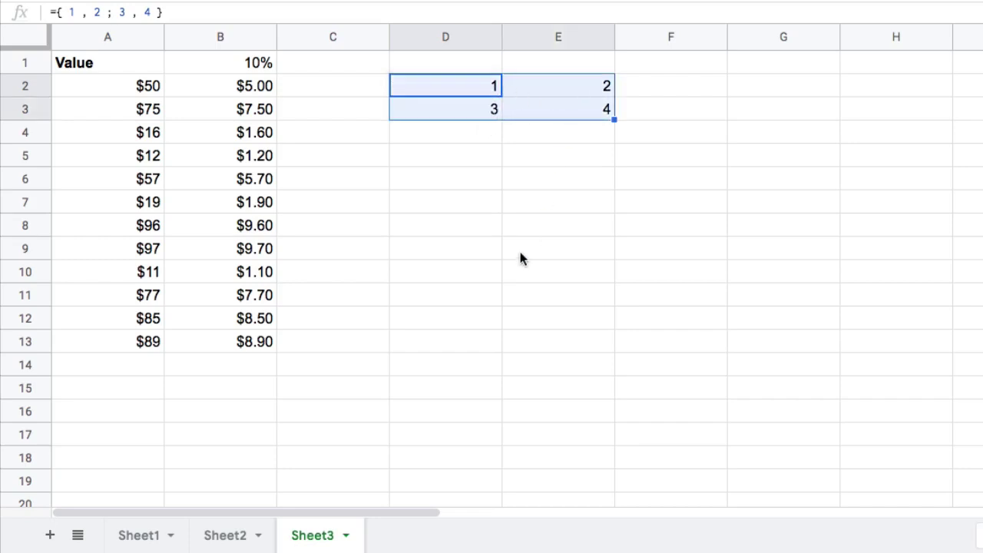
{"action": "left_click", "coordinate": [495, 91]}
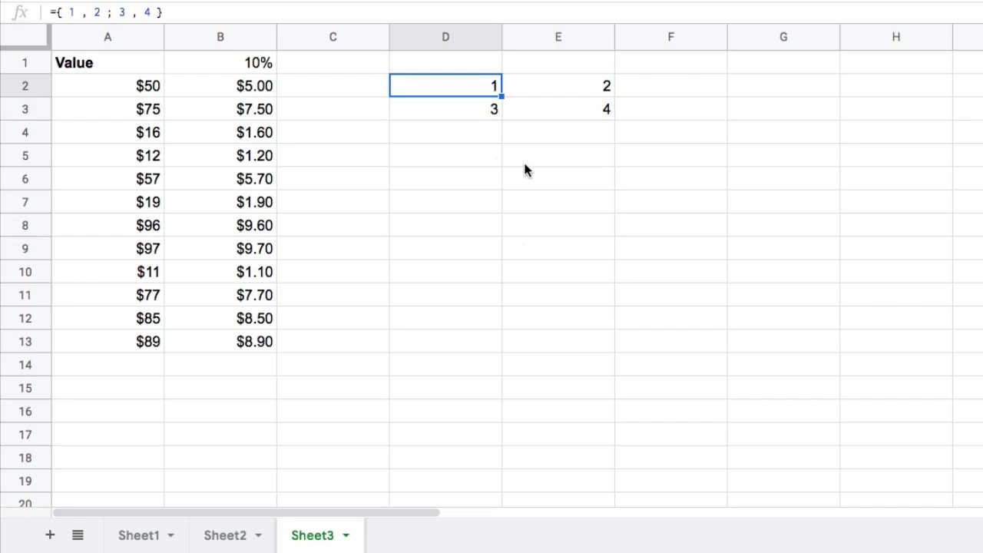
{"action": "left_click", "coordinate": [62, 14]}
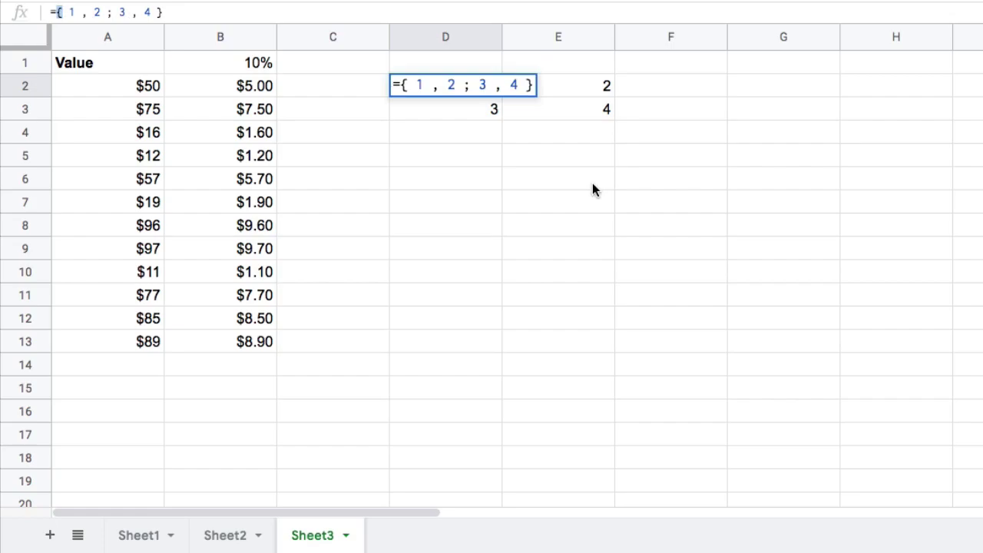
{"action": "key", "text": "Escape"}
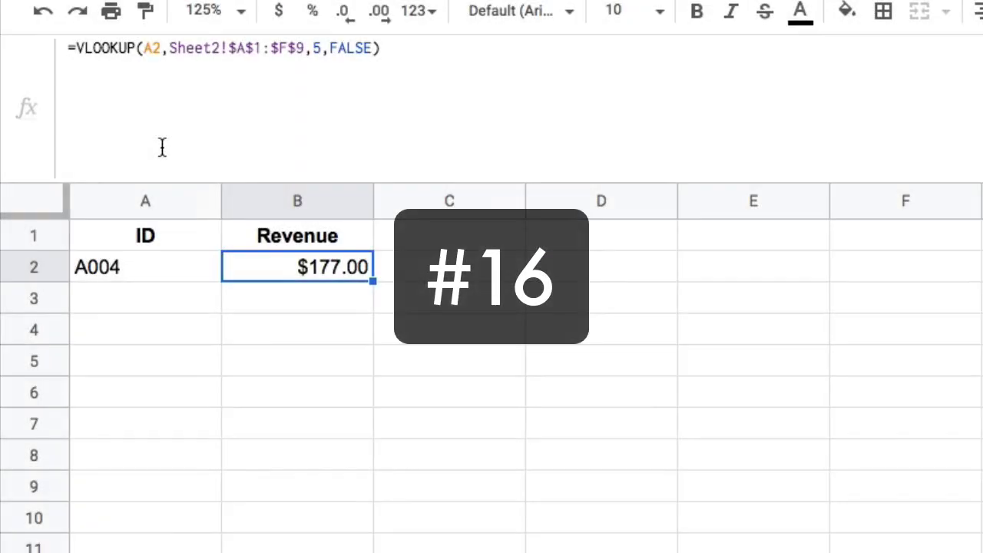
- Break B2's VLOOKUP so the Sheet2 range, the 5 and FALSE each start a new line
{"action": "left_click", "coordinate": [169, 47]}
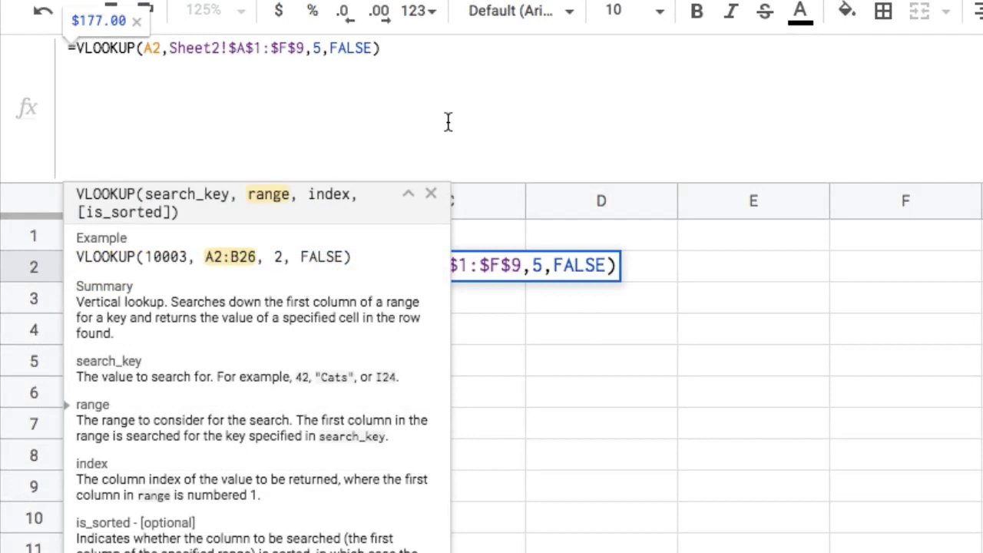
{"action": "key", "text": "ctrl+Return"}
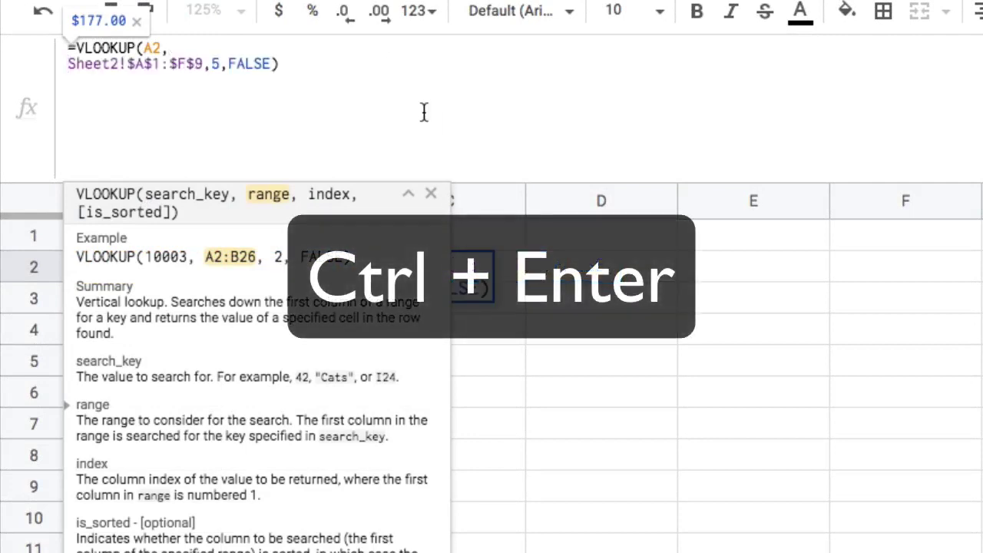
{"action": "left_click", "coordinate": [209, 64]}
{"action": "key", "text": "ctrl+Return"}
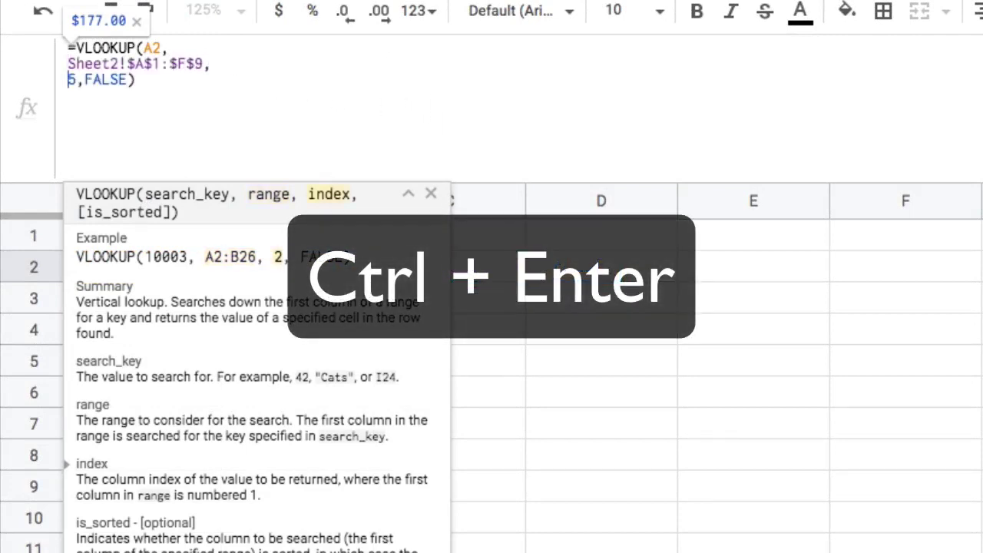
{"action": "left_click", "coordinate": [83, 80]}
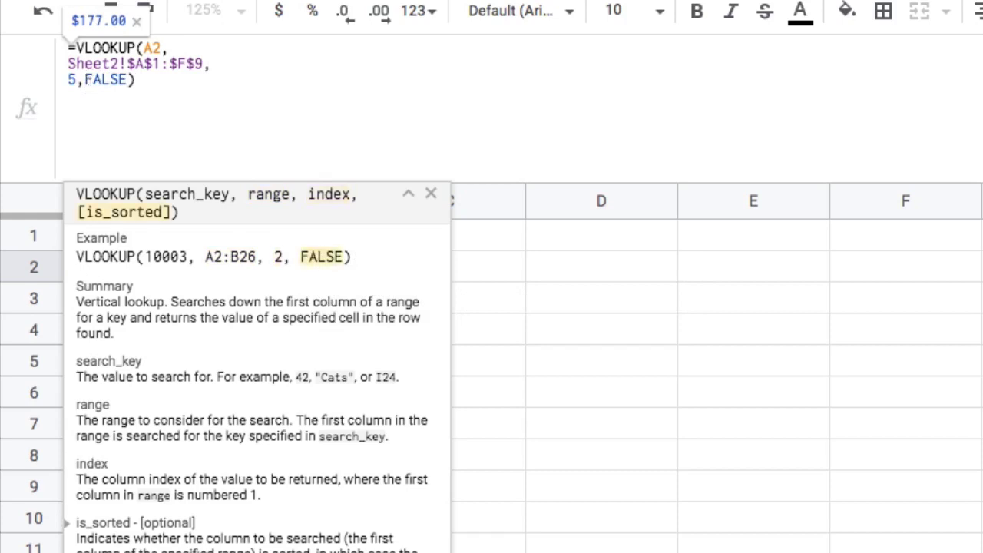
{"action": "key", "text": "ctrl+Return"}
- Move A2 and the closing parenthesis onto their own lines and commit the multi-line formula
{"action": "left_click", "coordinate": [143, 47]}
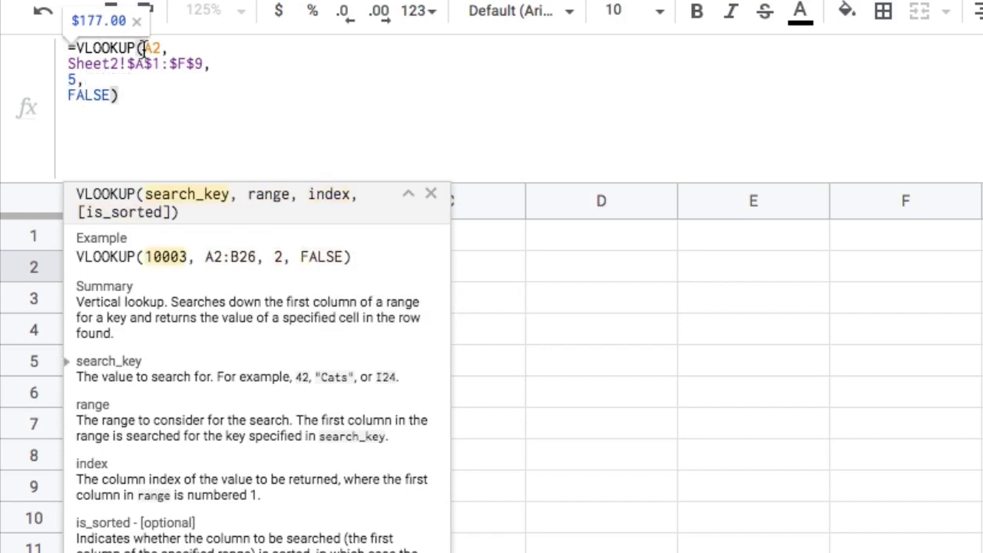
{"action": "key", "text": "ctrl+Return"}
{"action": "left_click", "coordinate": [112, 110]}
{"action": "key", "text": "ctrl+Return"}
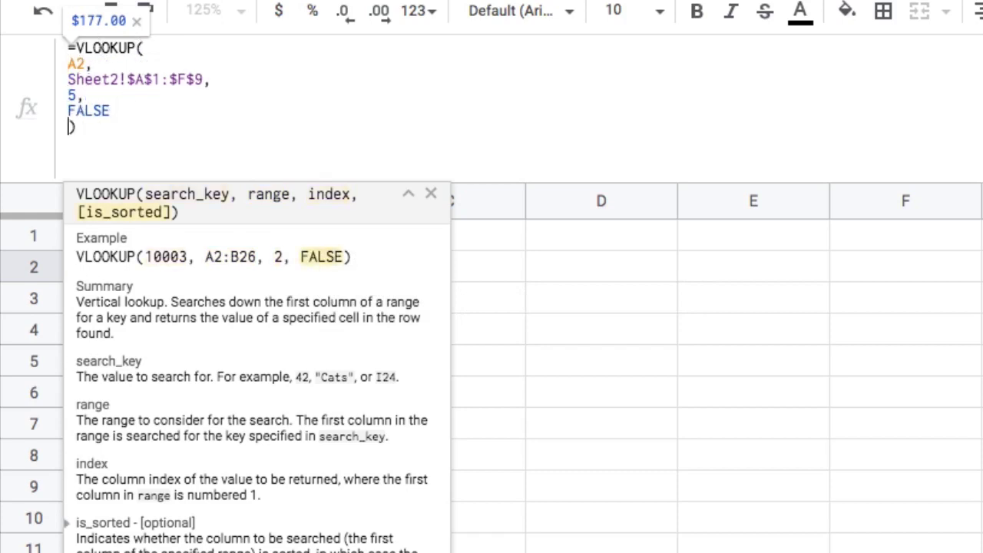
{"action": "left_click", "coordinate": [248, 134]}
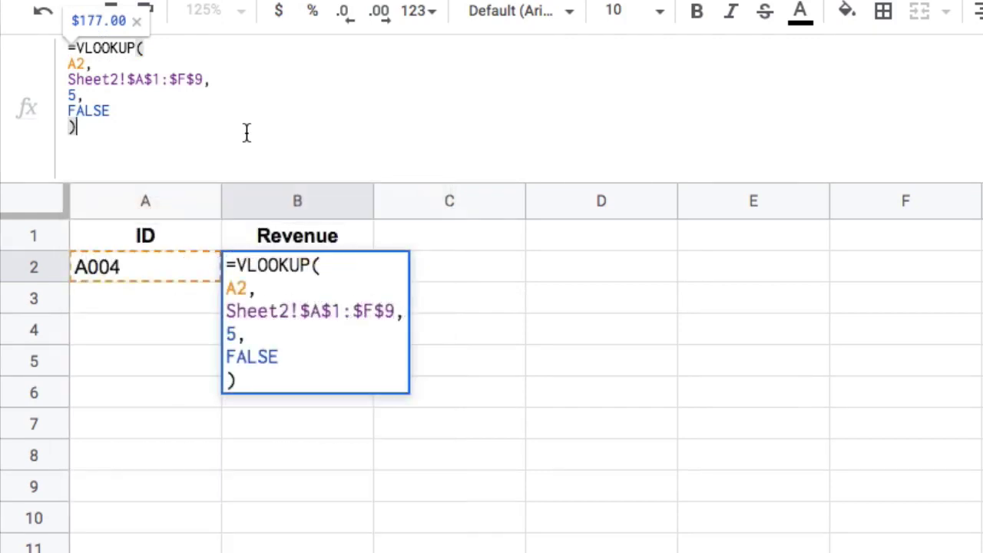
{"action": "key", "text": "Return"}
{"action": "double_click", "coordinate": [287, 328]}
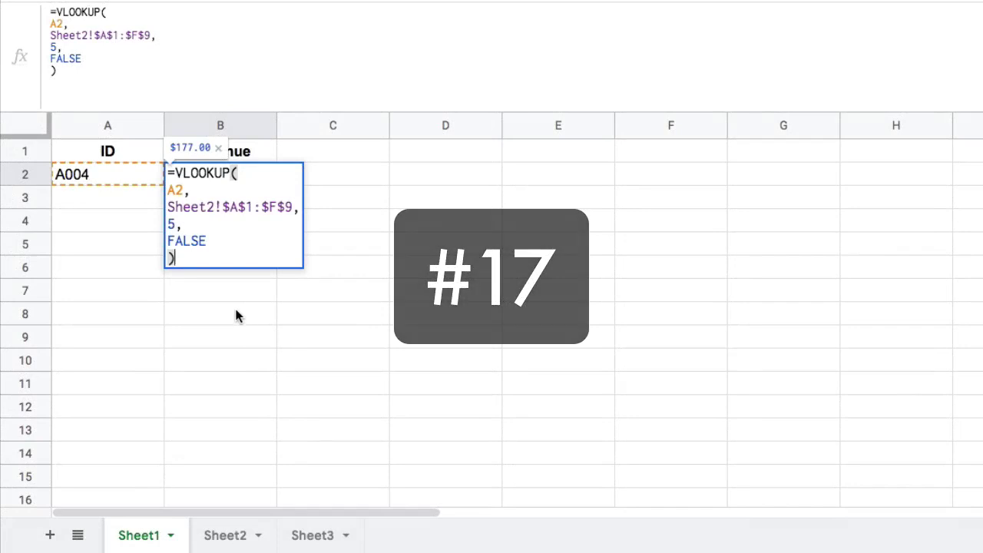
- Append + N("This returns the Revenue column") after the 5 in B2's VLOOKUP column index
{"action": "key", "text": "Up"}
{"action": "key", "text": "Up"}
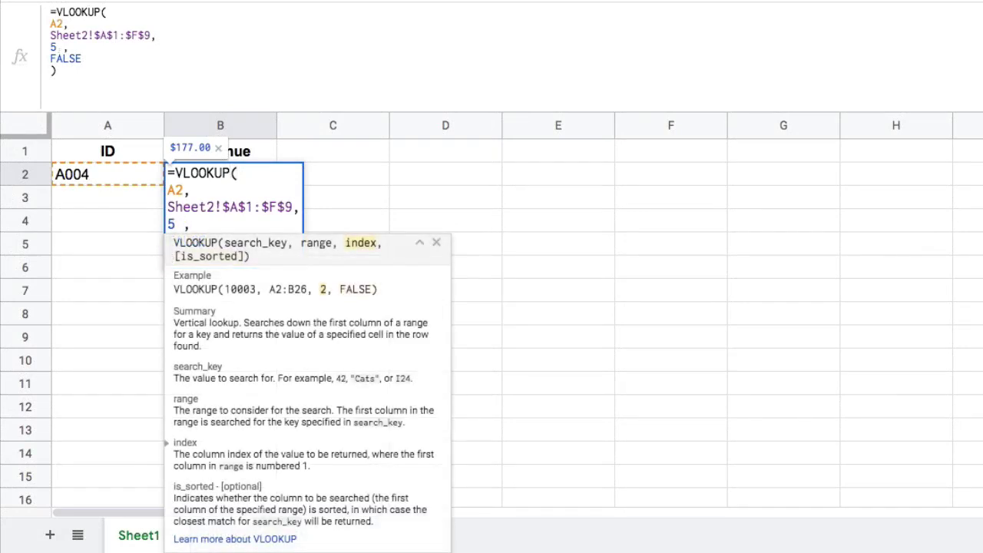
{"action": "key", "text": "BackSpace"}
{"action": "type", "text": "+ N("}
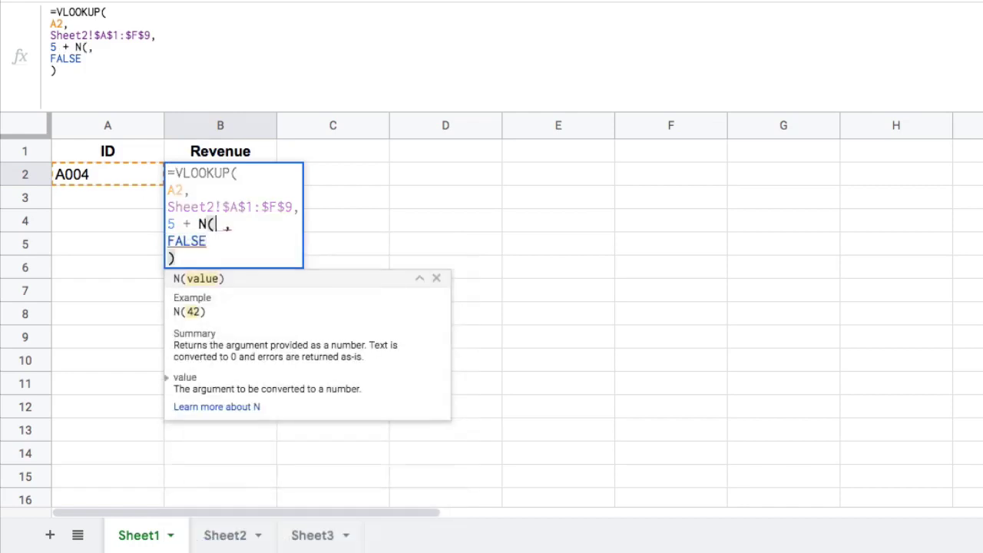
{"action": "type", "text": "\""}
{"action": "type", "text": "This retursn"}
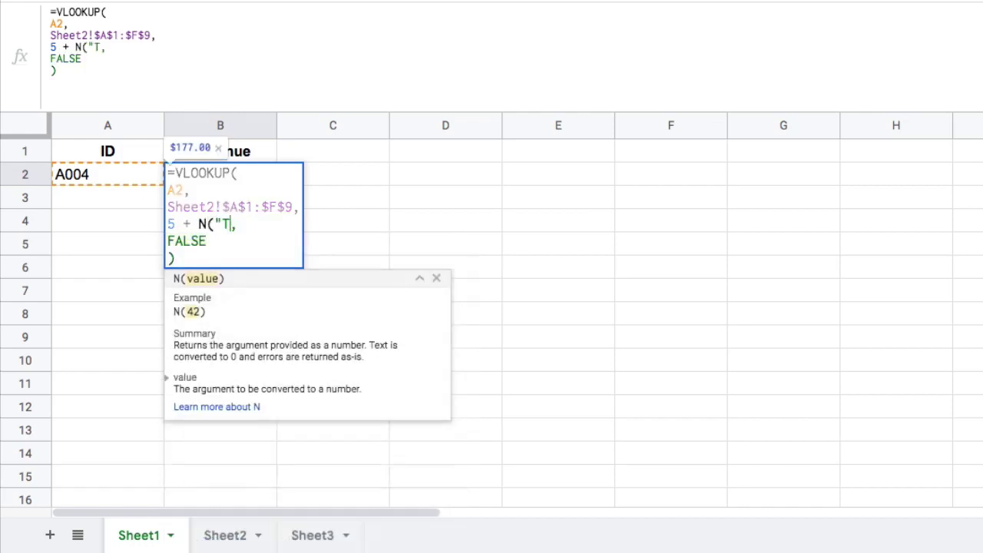
{"action": "key", "text": "BackSpace"}
{"action": "key", "text": "BackSpace"}
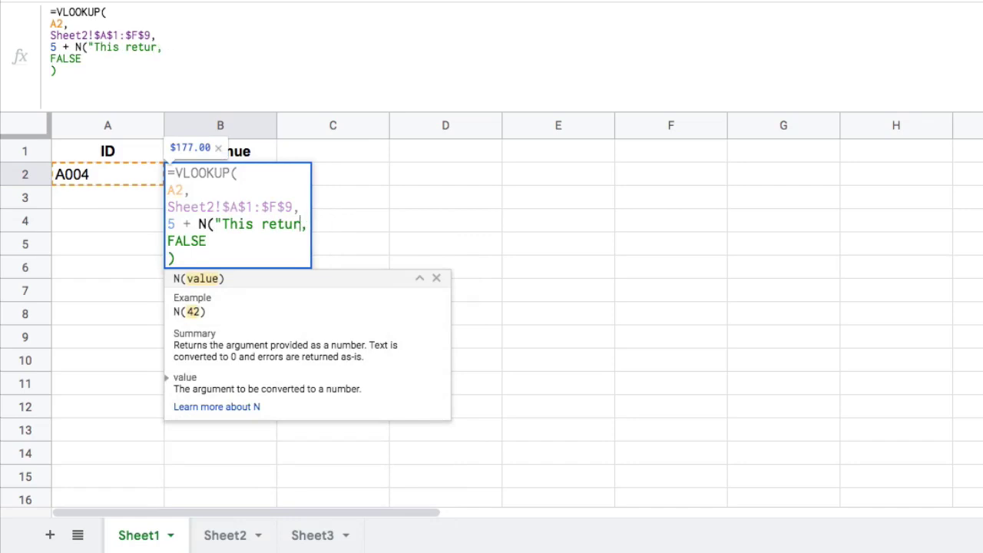
{"action": "type", "text": "ns the Reven"}
{"action": "type", "text": "ue colu"}
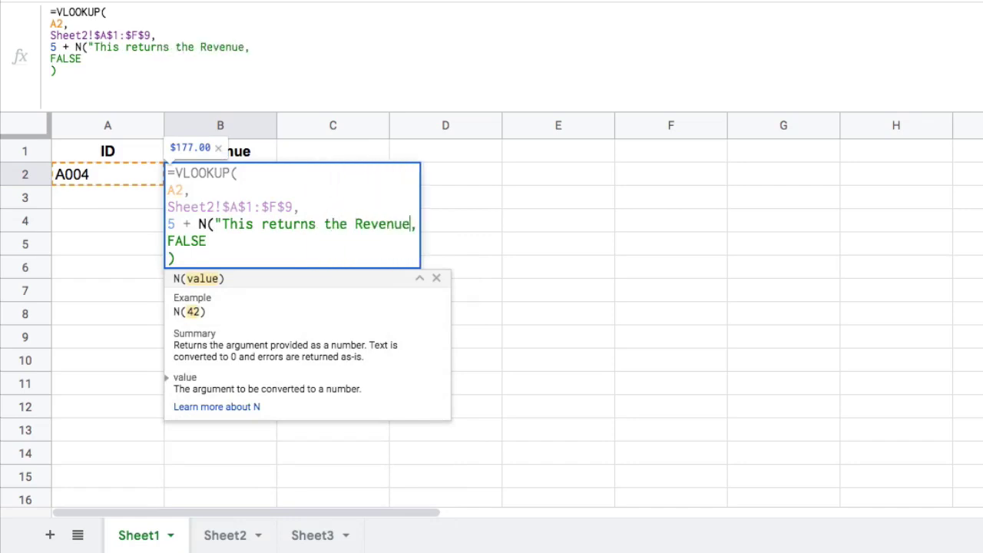
{"action": "type", "text": "mn"}
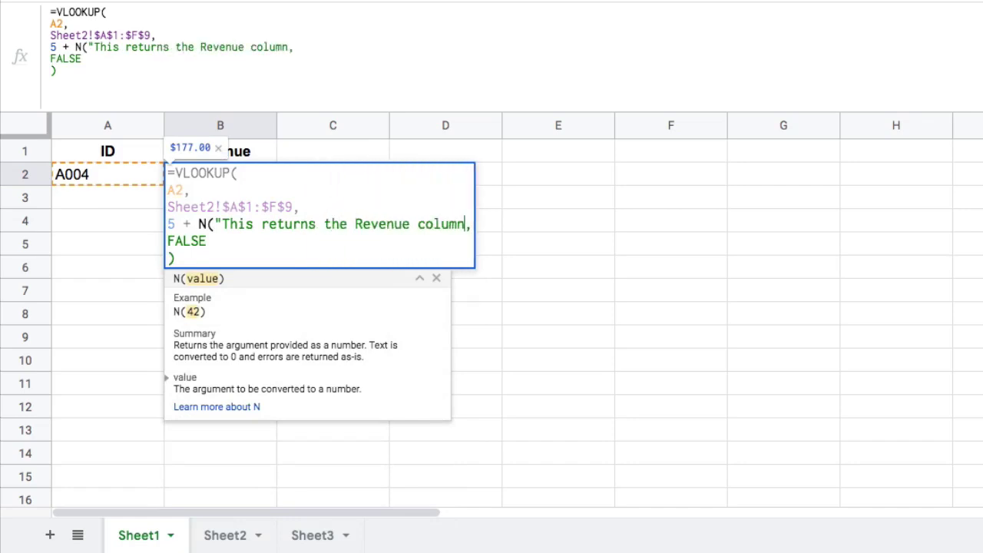
{"action": "type", "text": "\")"}
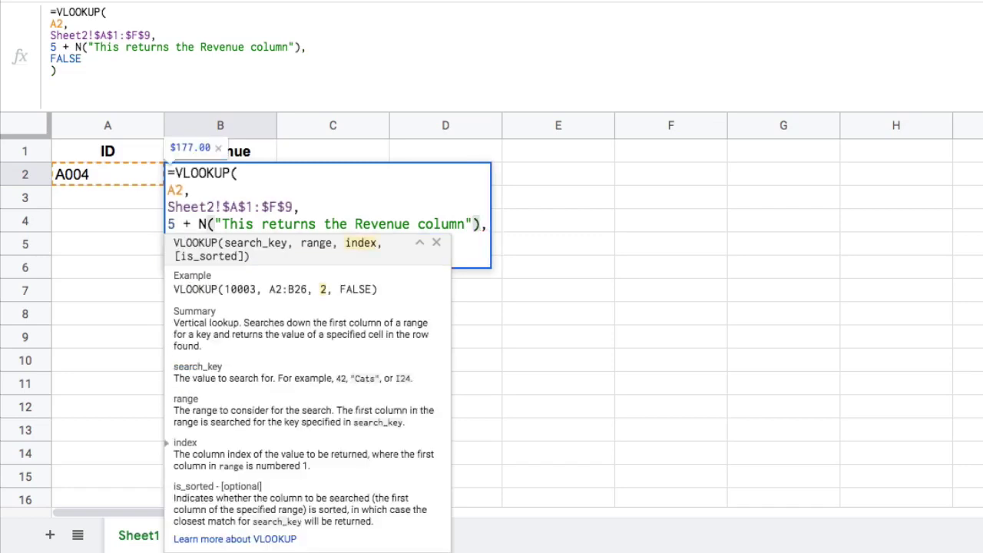
{"action": "key", "text": "Return"}
- Compare the Revenue column E1:E8 on Sheet2, then highlight the N() note in B2's formula
{"action": "left_click", "coordinate": [219, 175]}
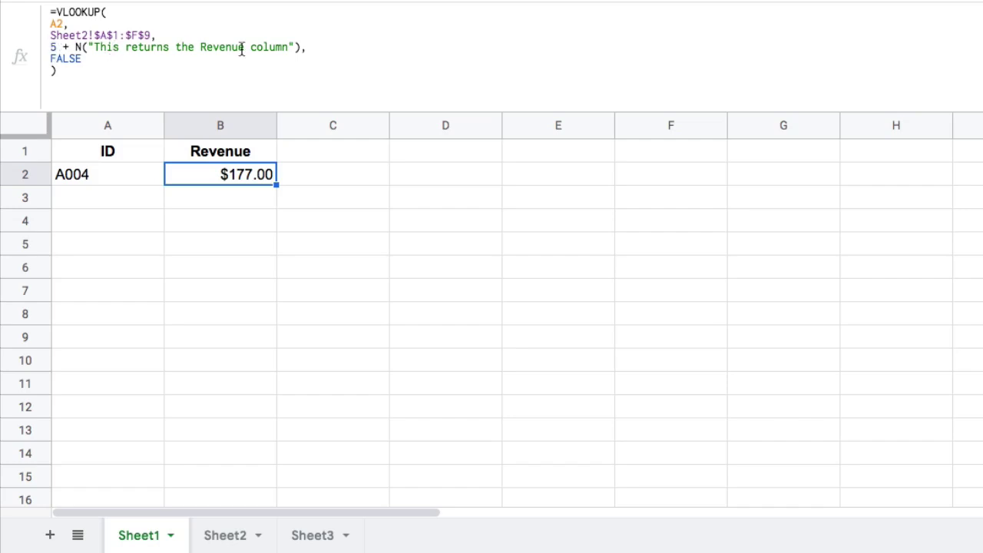
{"action": "left_click", "coordinate": [238, 536]}
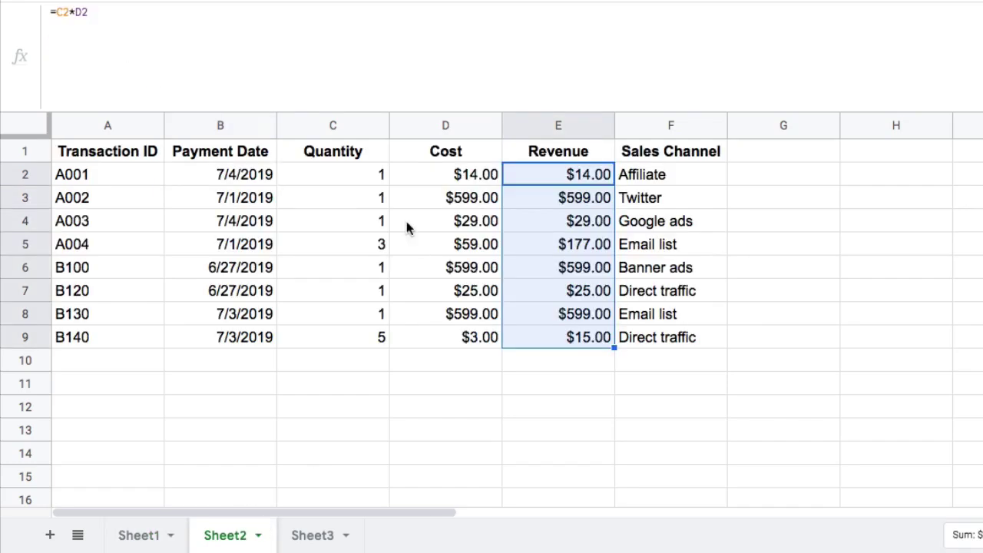
{"action": "left_click", "coordinate": [546, 153]}
{"action": "left_click_drag", "start_coordinate": [547, 154], "coordinate": [509, 323]}
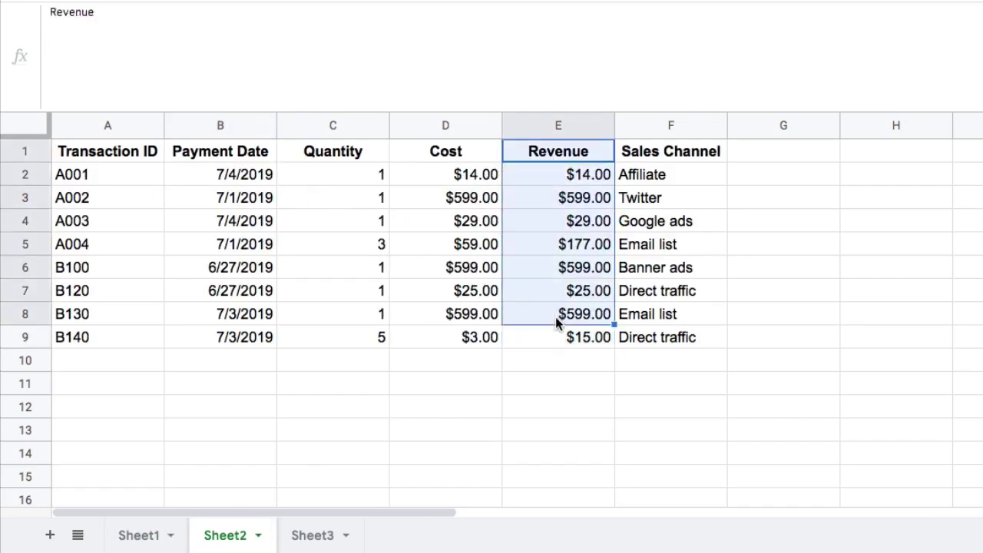
{"action": "left_click", "coordinate": [141, 535]}
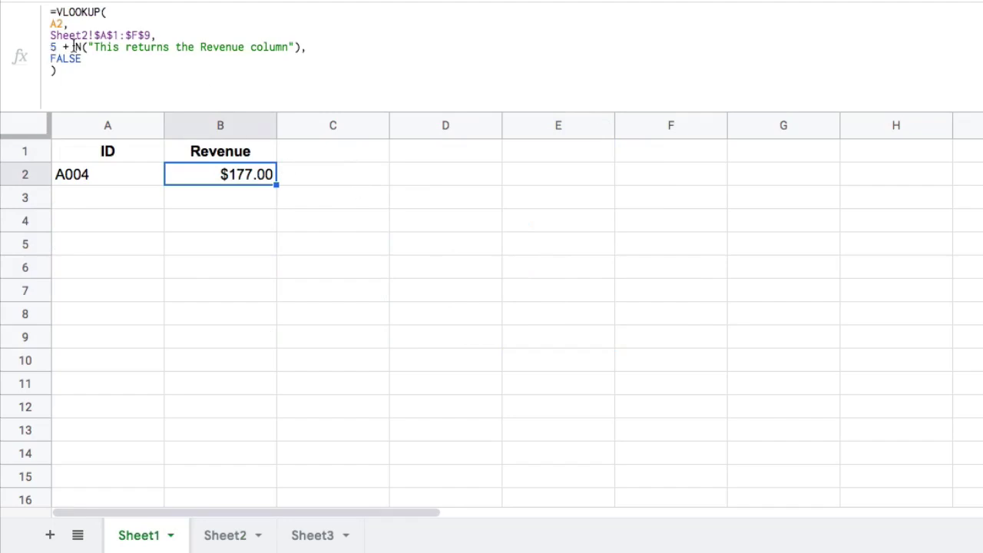
{"action": "left_click_drag", "start_coordinate": [74, 47], "coordinate": [303, 48]}
{"action": "key", "text": "ctrl+c"}
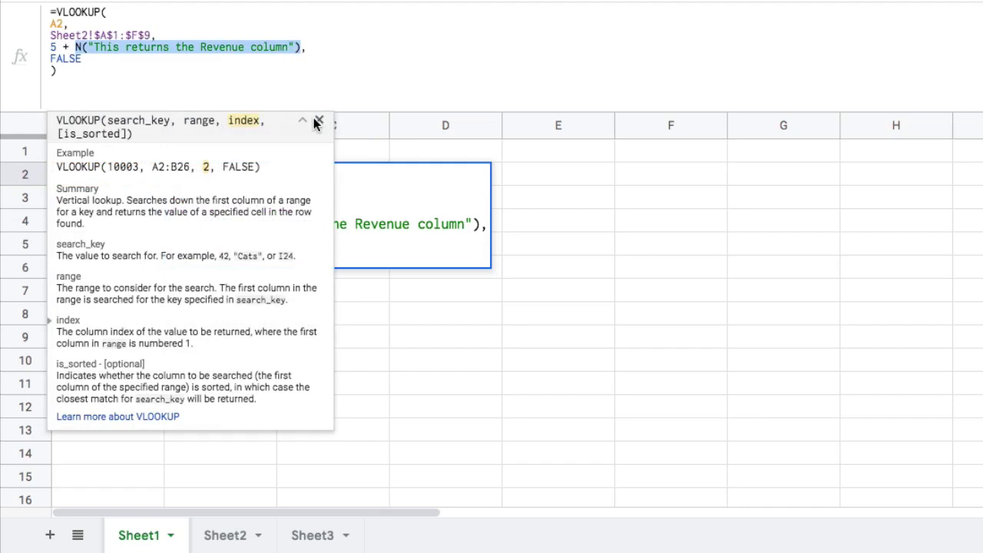
- Enter the N("This returns the Revenue column") note on its own as a formula in D2
{"action": "left_click", "coordinate": [317, 122]}
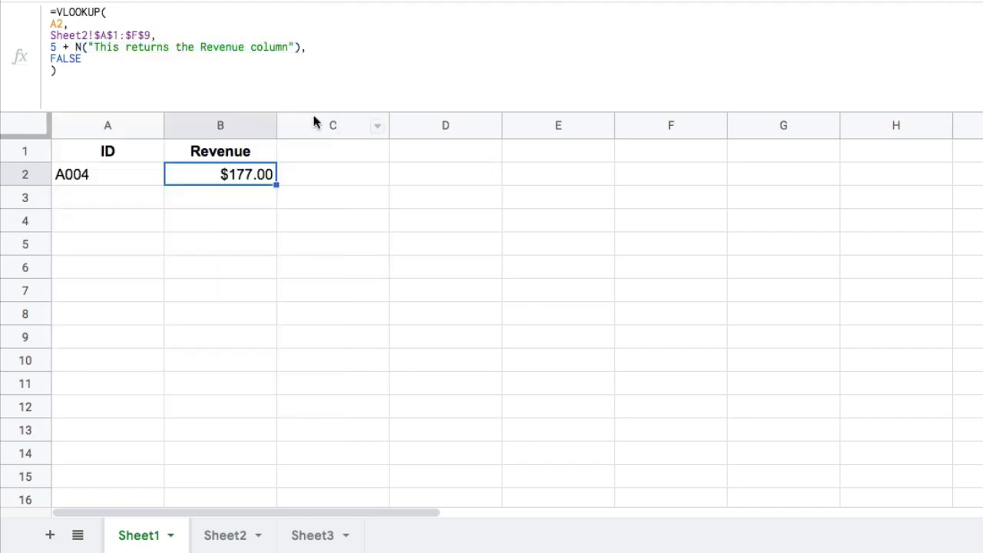
{"action": "left_click", "coordinate": [418, 172]}
{"action": "type", "text": "="}
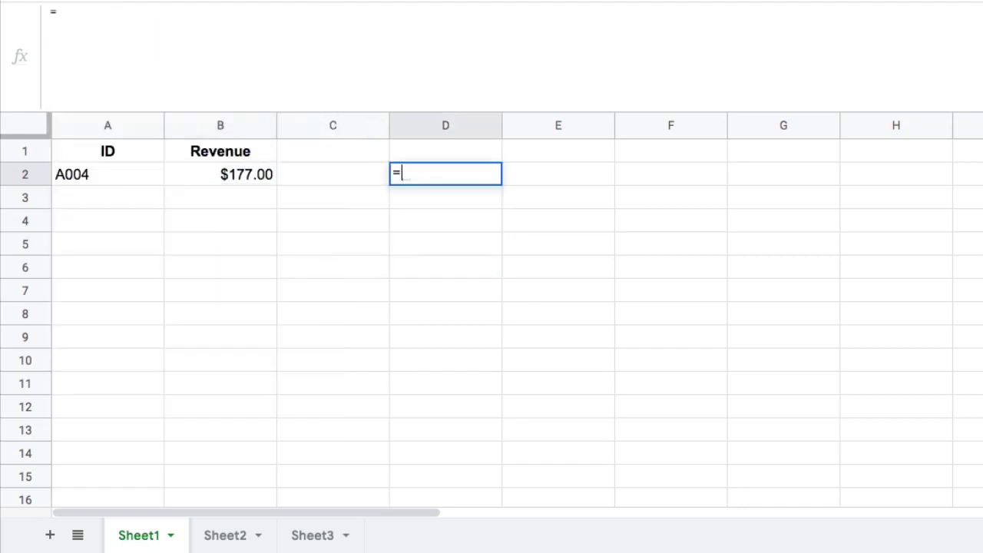
{"action": "key", "text": "ctrl+v"}
{"action": "key", "text": "Return"}
- Change D2 to =5 + N("This returns the Revenue column") so it evaluates to 5
{"action": "key", "text": "Up"}
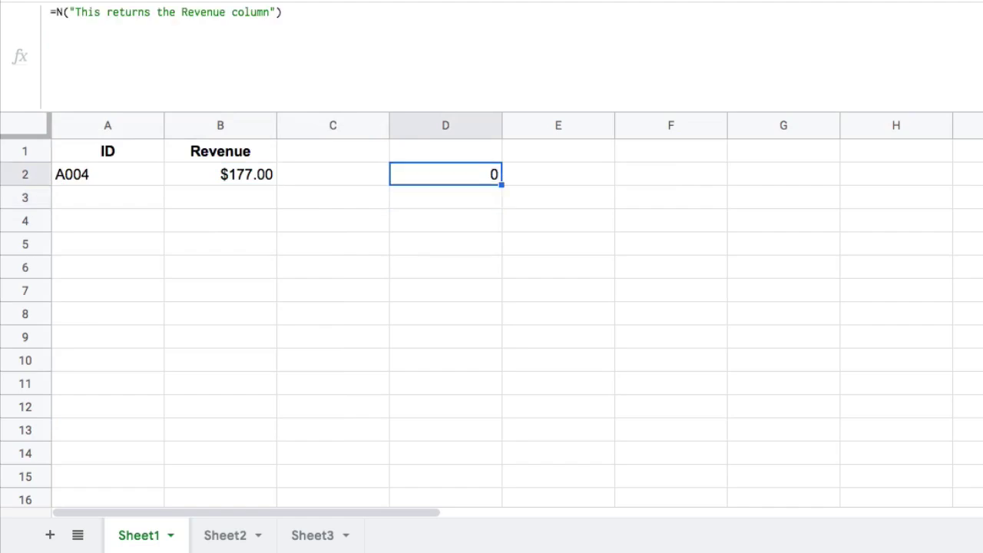
{"action": "left_click", "coordinate": [58, 10]}
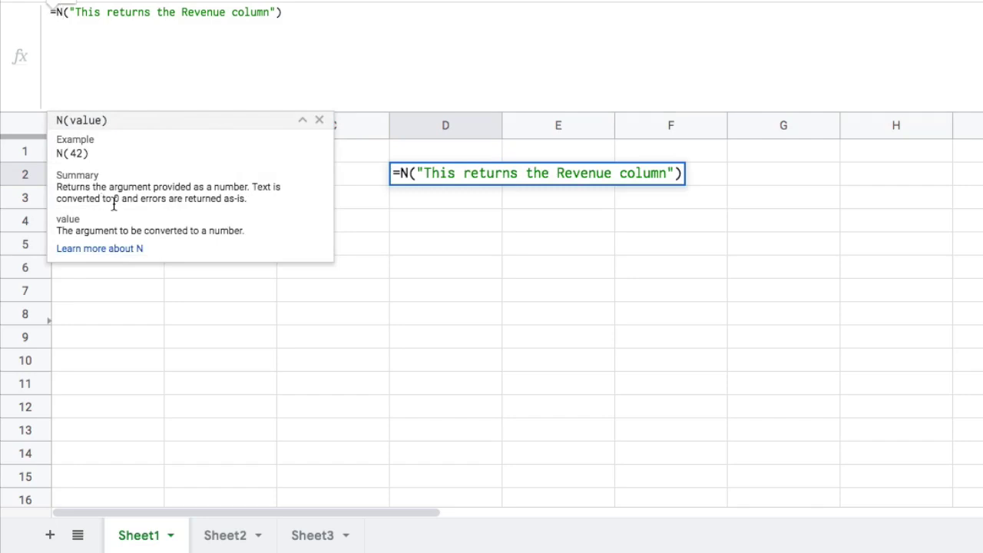
{"action": "left_click", "coordinate": [442, 185]}
{"action": "double_click", "coordinate": [472, 178]}
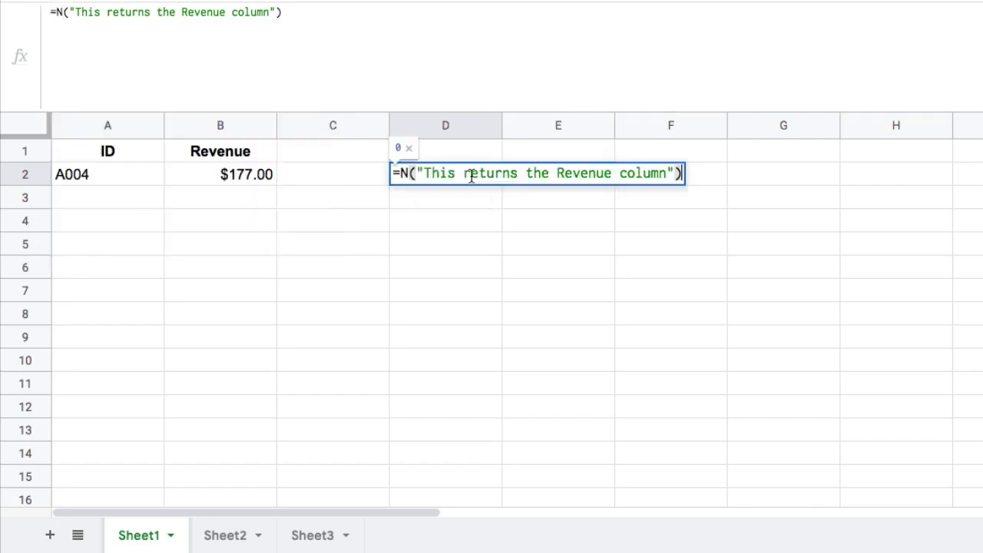
{"action": "key", "text": "Escape"}
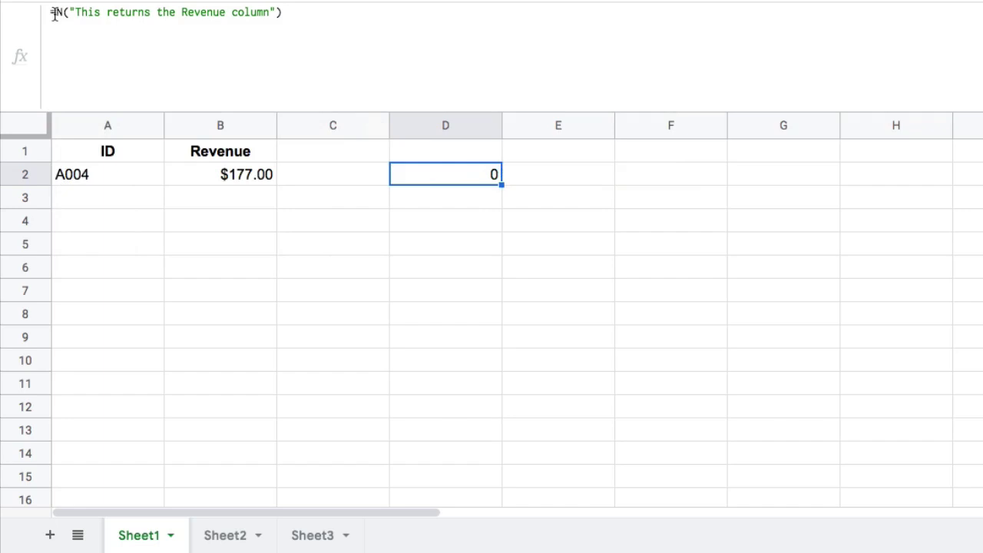
{"action": "double_click", "coordinate": [412, 174]}
{"action": "left_click", "coordinate": [398, 174]}
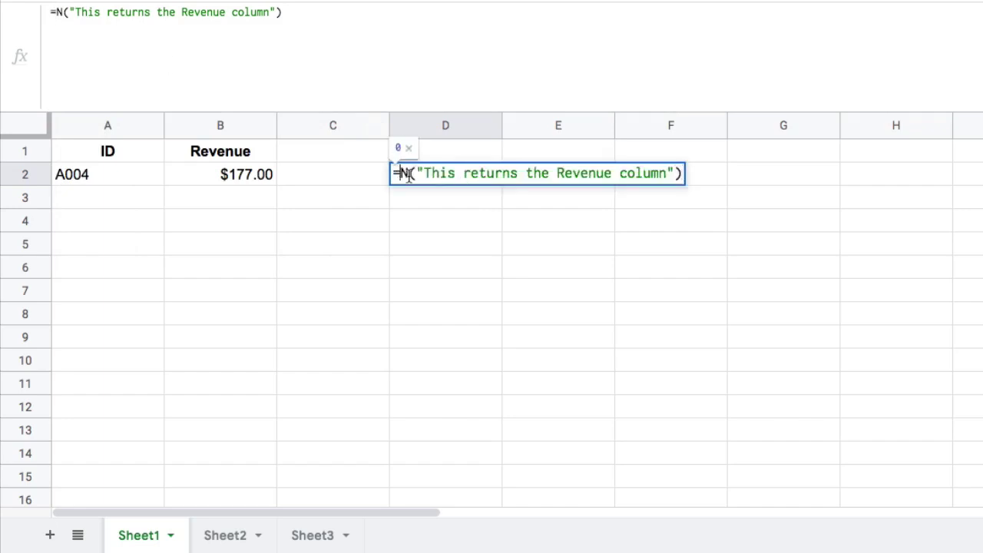
{"action": "type", "text": "5 +"}
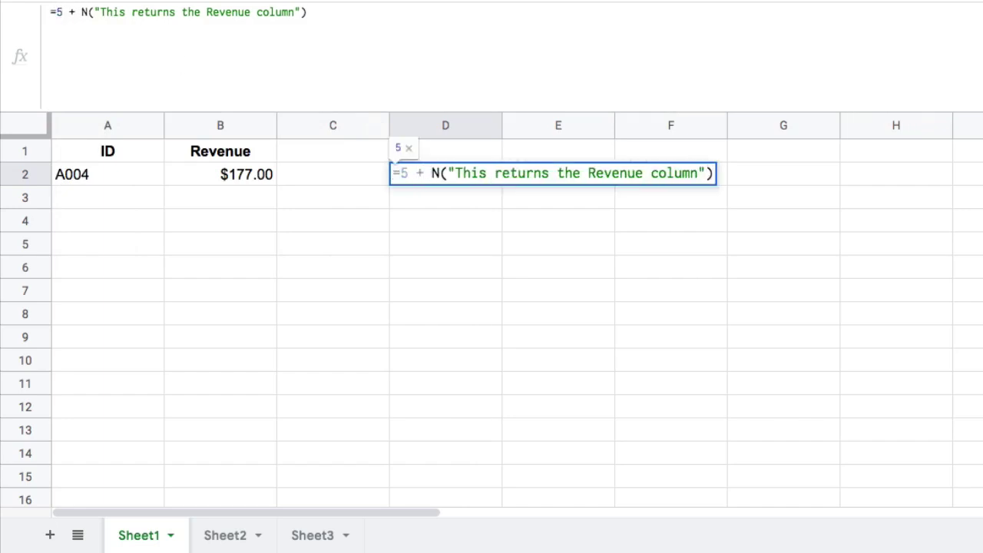
{"action": "key", "text": "Return"}
- Compare with the 5 + N index line in B2's VLOOKUP, leaving it unchanged
{"action": "left_click", "coordinate": [445, 174]}
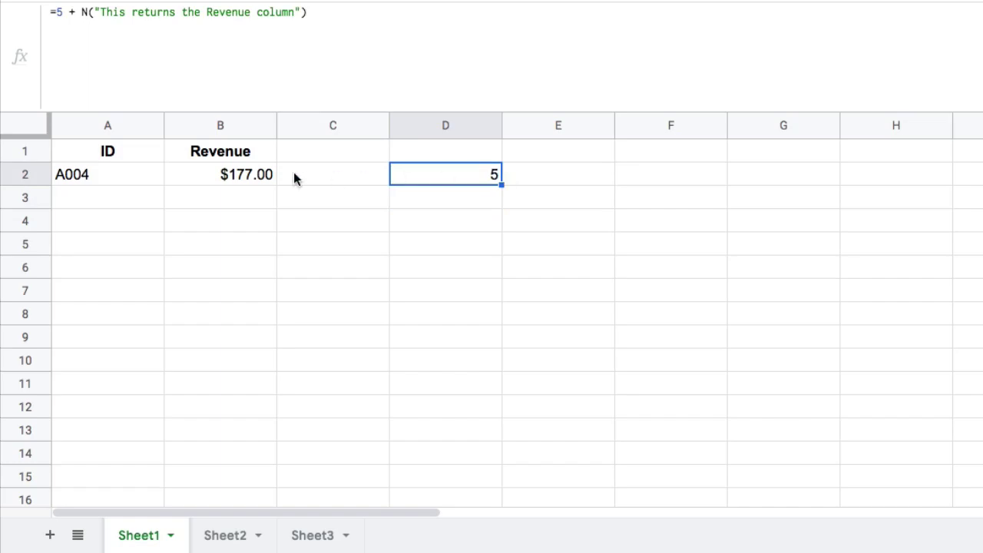
{"action": "left_click", "coordinate": [268, 181]}
{"action": "left_click_drag", "start_coordinate": [48, 50], "coordinate": [304, 48]}
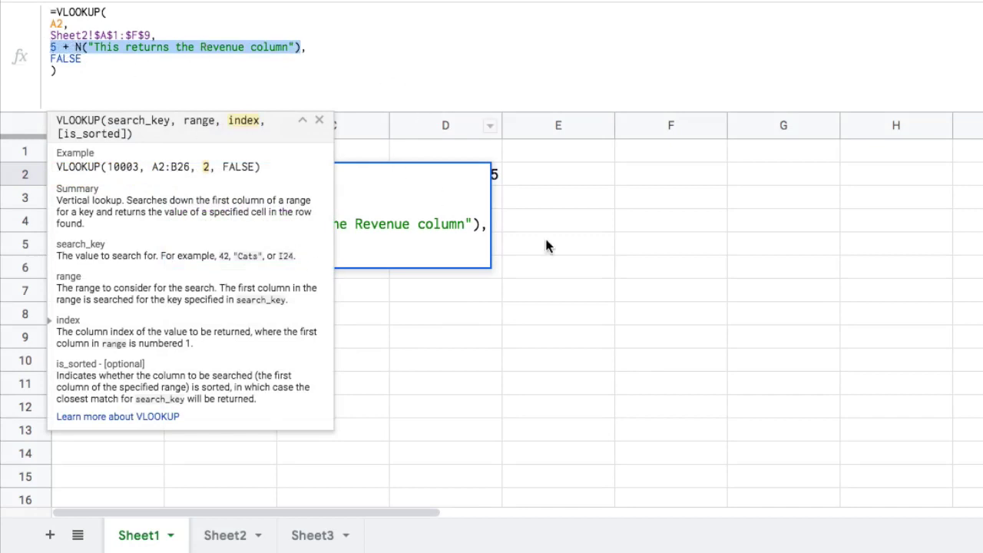
{"action": "key", "text": "Return"}
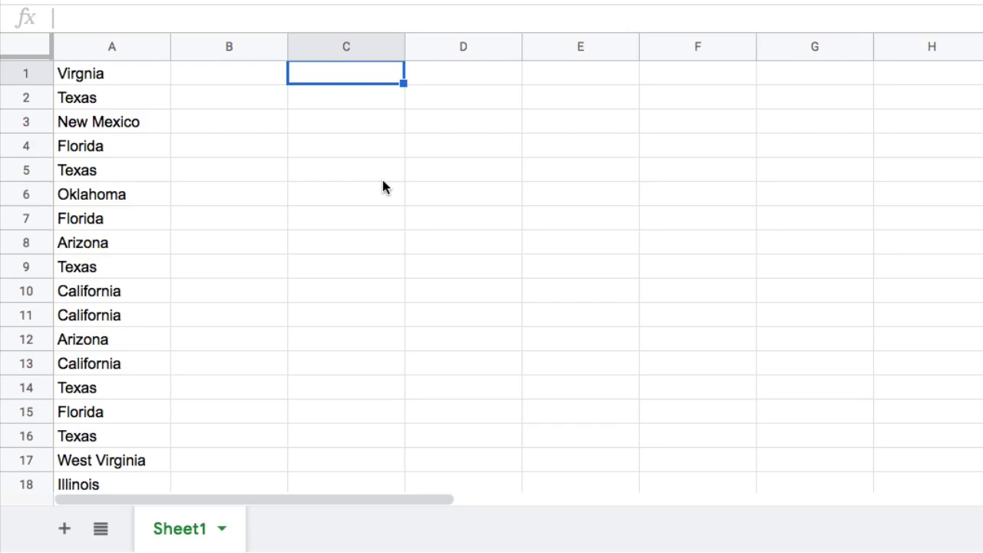
- Scroll through the state list in column A, Virgnia to Illinois, and select cell C1
{"action": "scroll", "coordinate": [383, 185], "scroll_direction": "down", "scroll_amount": 1}
{"action": "scroll", "coordinate": [380, 169], "scroll_direction": "up", "scroll_amount": 1}
{"action": "key", "text": "Left"}
{"action": "key", "text": "Left"}
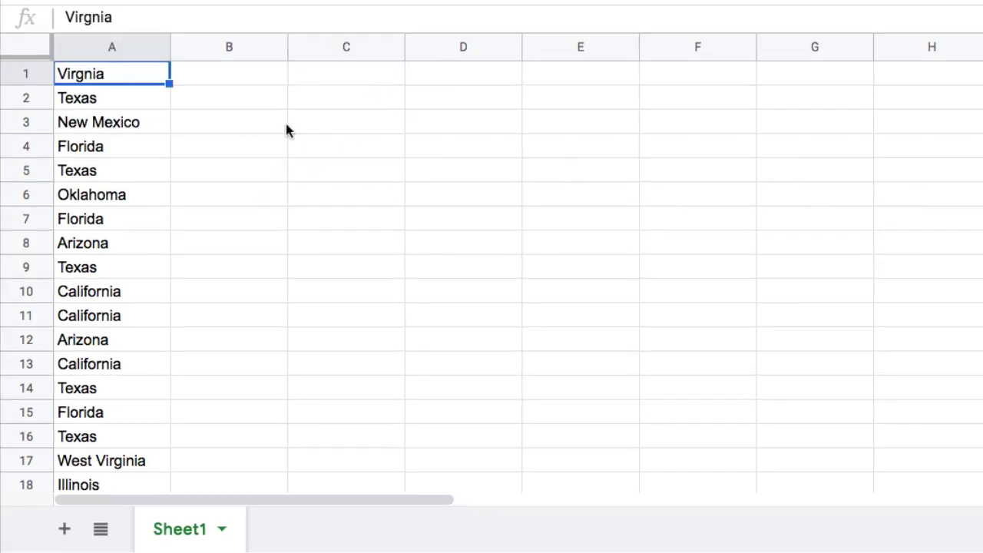
{"action": "left_click", "coordinate": [370, 82]}
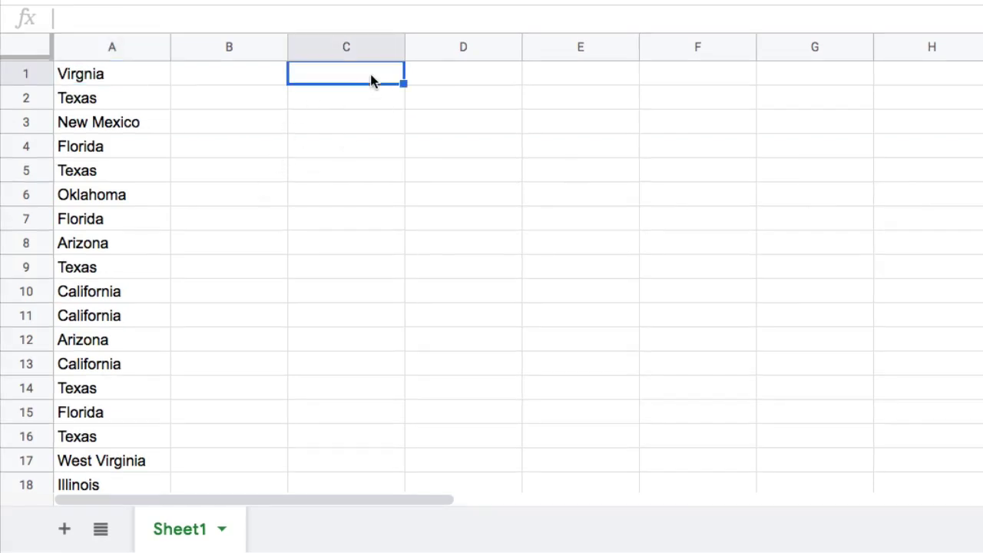
- Enter =MATCH(A1:A20,A1:A20,0) in C1, returning 1
{"action": "type", "text": "=mat"}
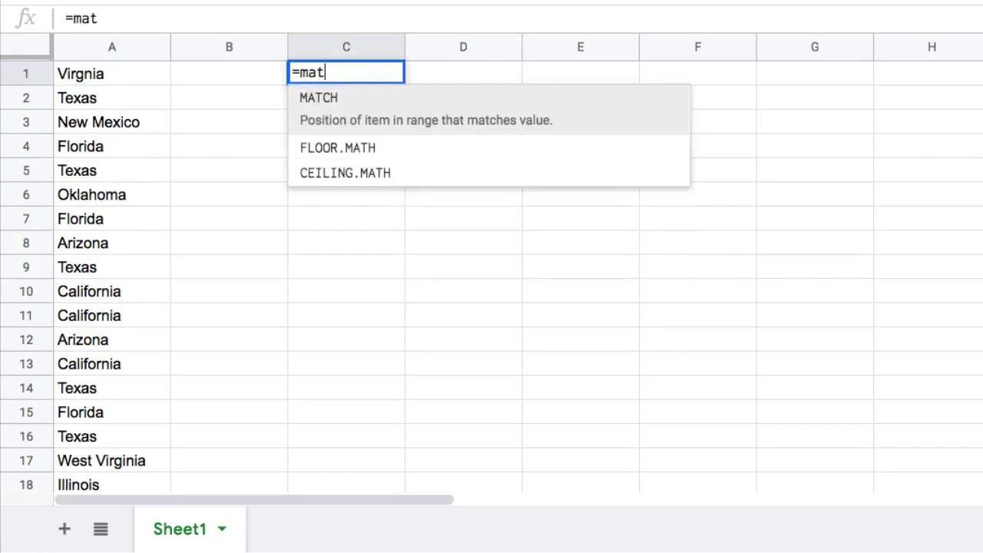
{"action": "key", "text": "Tab"}
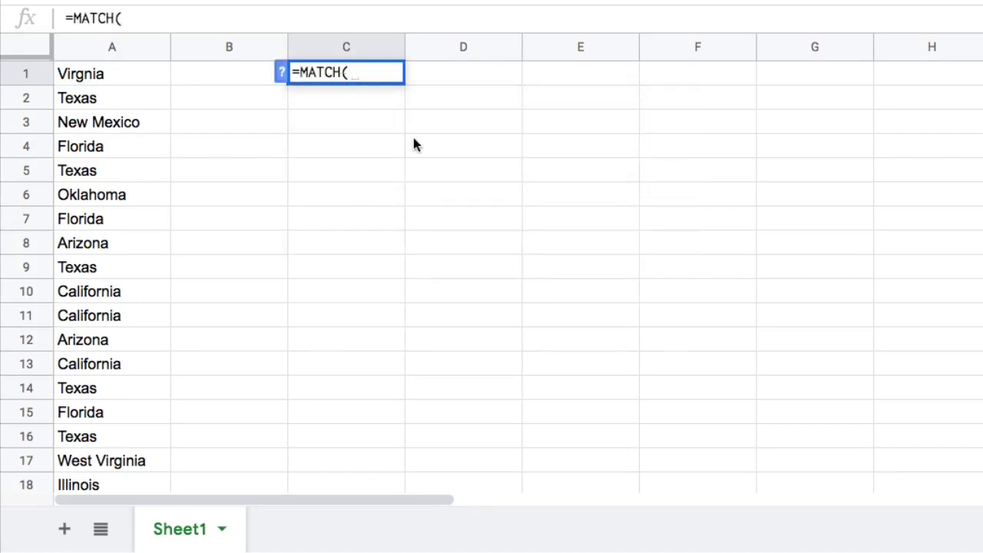
{"action": "left_click", "coordinate": [140, 77]}
{"action": "key", "text": "ctrl+shift+Down"}
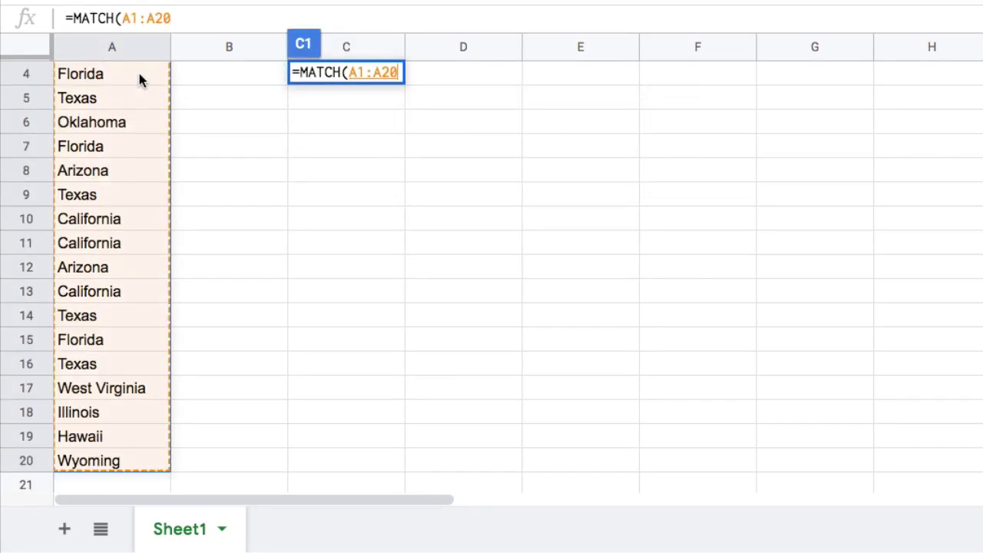
{"action": "type", "text": ","}
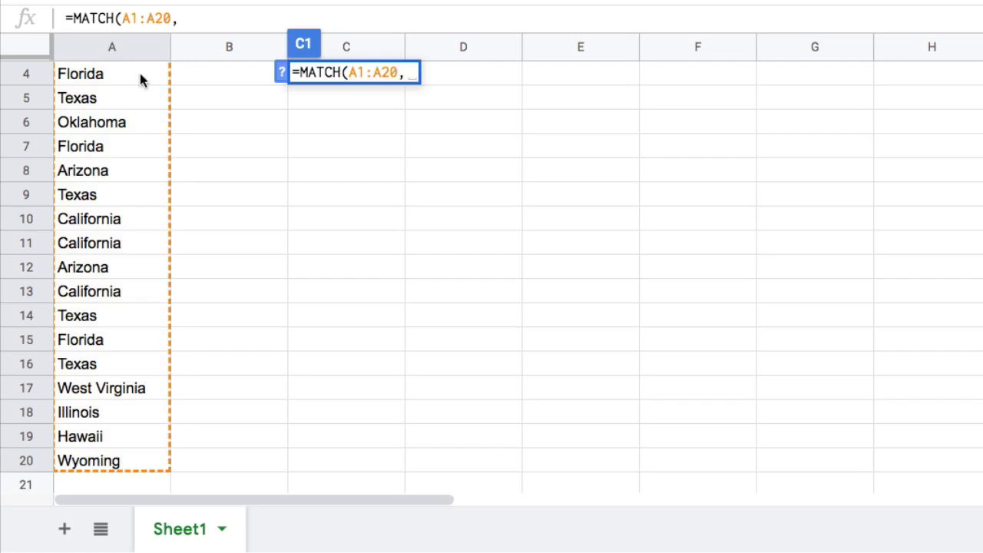
{"action": "scroll", "coordinate": [118, 97], "scroll_direction": "up", "scroll_amount": 1}
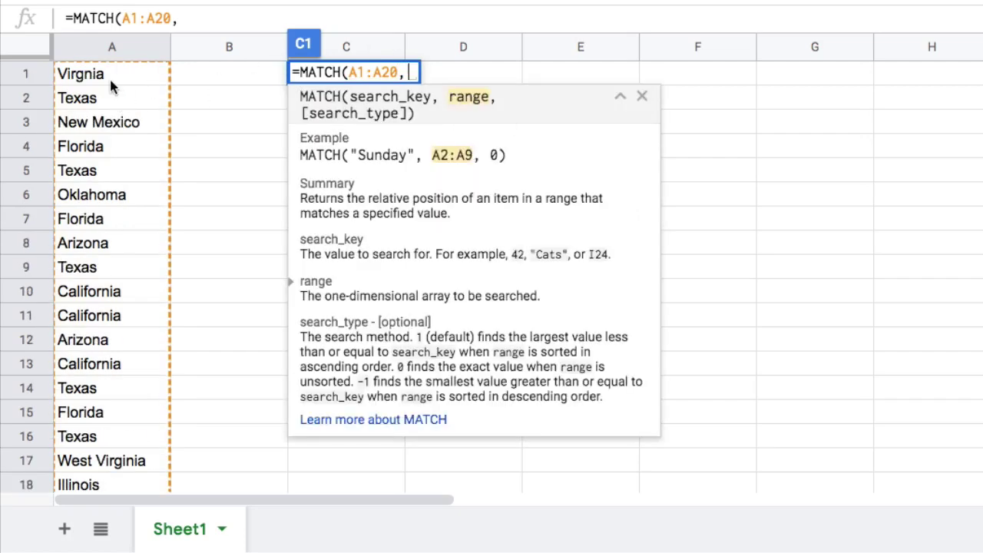
{"action": "left_click", "coordinate": [131, 76]}
{"action": "key", "text": "ctrl+shift+Down"}
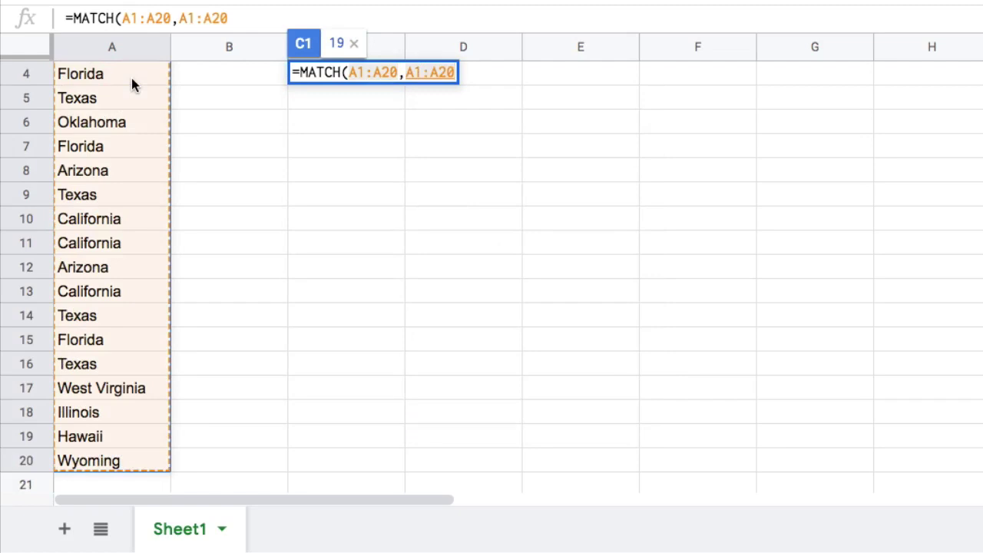
{"action": "type", "text": ",0)"}
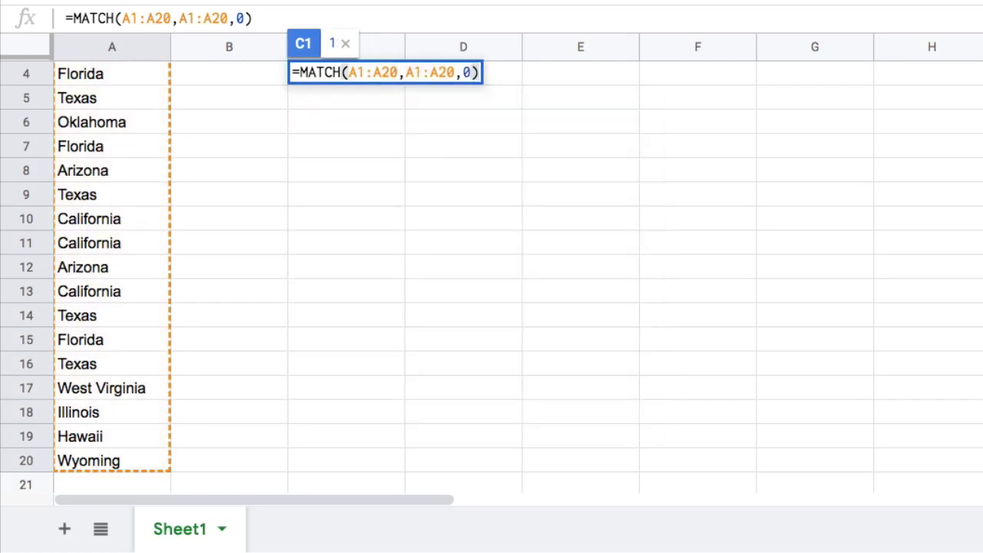
{"action": "key", "text": "Return"}
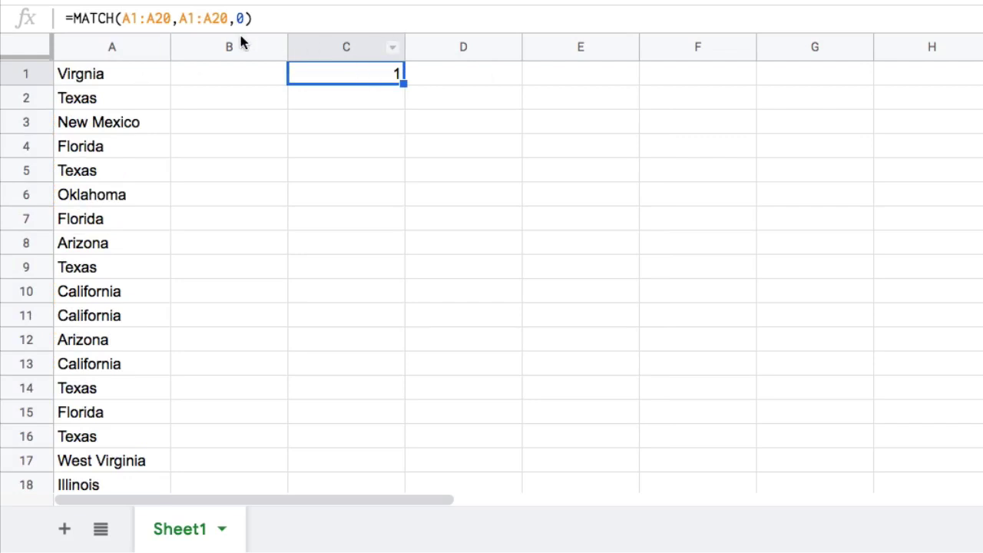
- Make both MATCH ranges absolute as $A$1:$A$20 with F4
{"action": "left_click", "coordinate": [148, 19]}
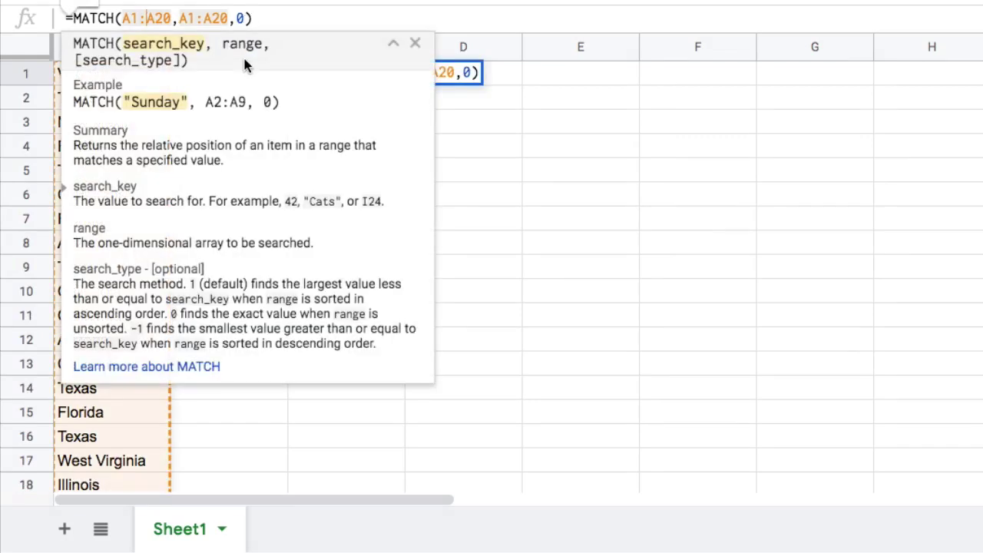
{"action": "key", "text": "F4"}
{"action": "left_click", "coordinate": [294, 19]}
{"action": "key", "text": "F4"}
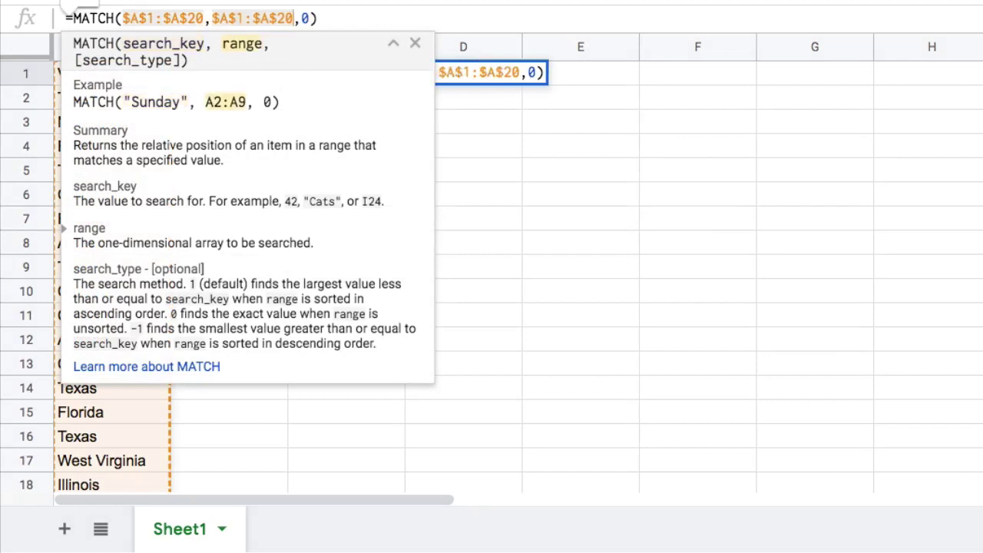
- Commit C1's absolute MATCH formula and copy it into D1
{"action": "key", "text": "Return"}
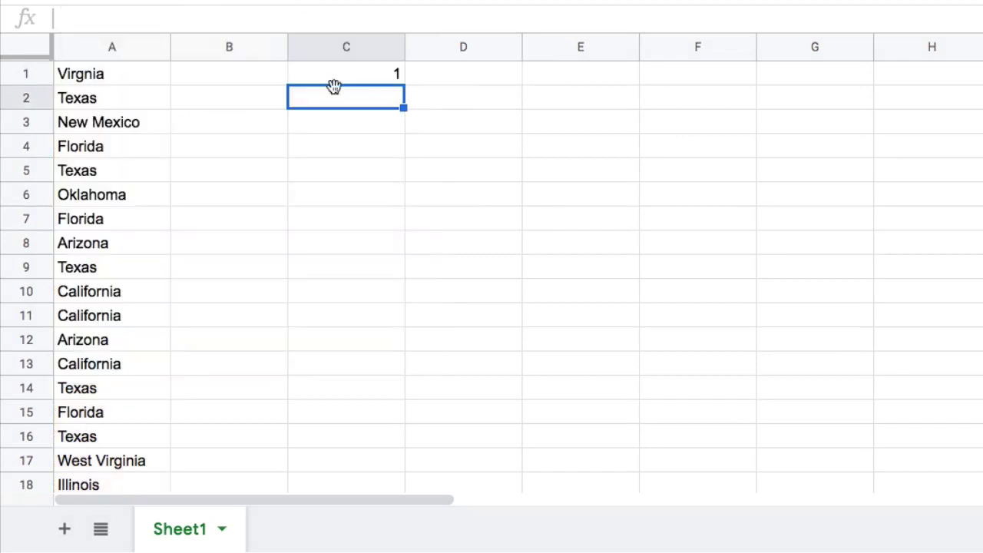
{"action": "left_click", "coordinate": [382, 81]}
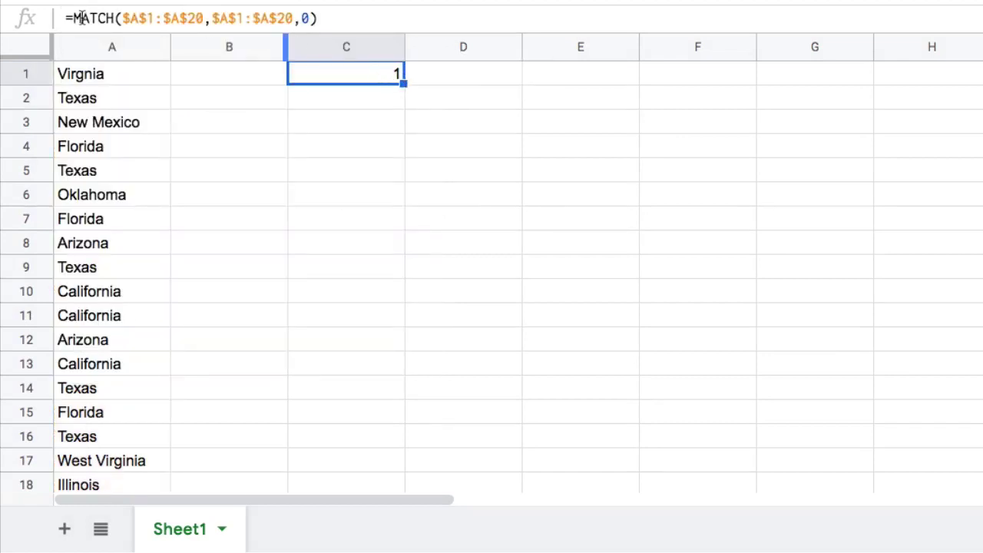
{"action": "left_click", "coordinate": [372, 12]}
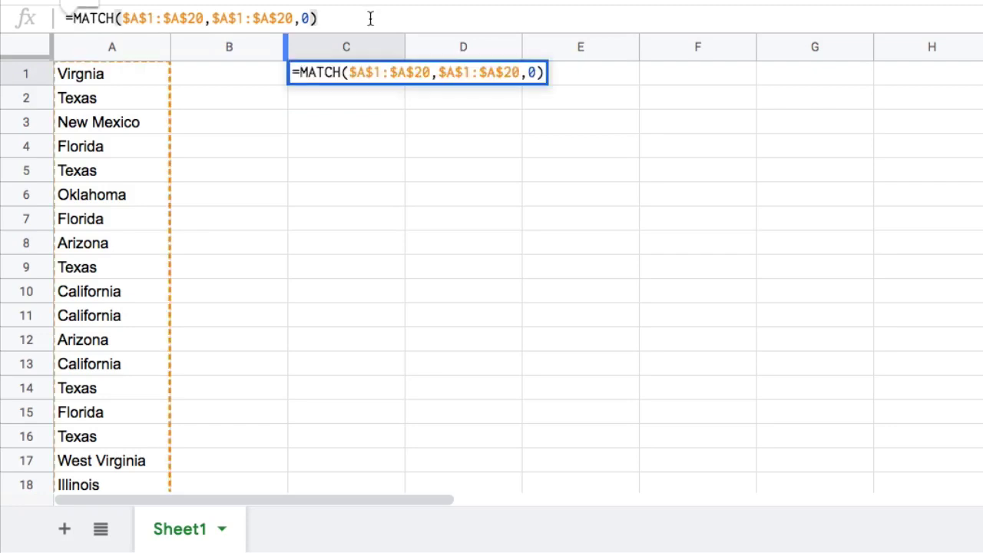
{"action": "key", "text": "Escape"}
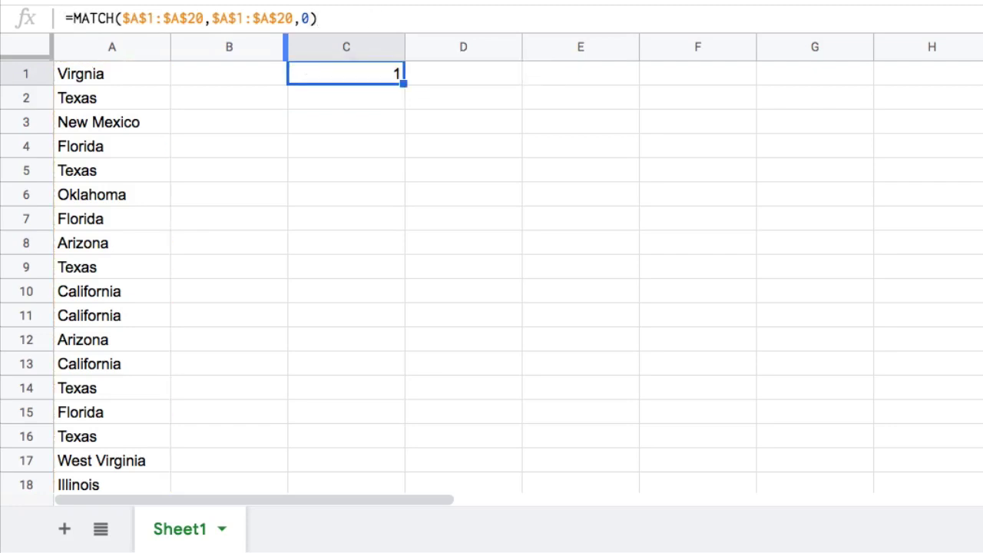
{"action": "key", "text": "ctrl+c"}
{"action": "key", "text": "Right"}
{"action": "key", "text": "ctrl+v"}
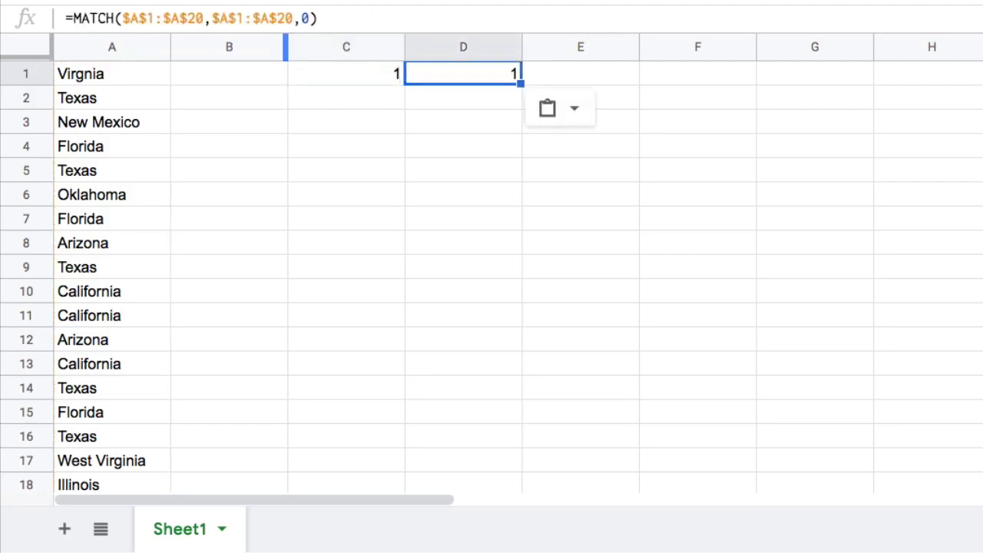
- Wrap D1's MATCH in ArrayFormula and check that Texas rows 2, 5 and 9 each return 2
{"action": "left_click", "coordinate": [387, 19]}
{"action": "key", "text": "ctrl+shift+Return"}
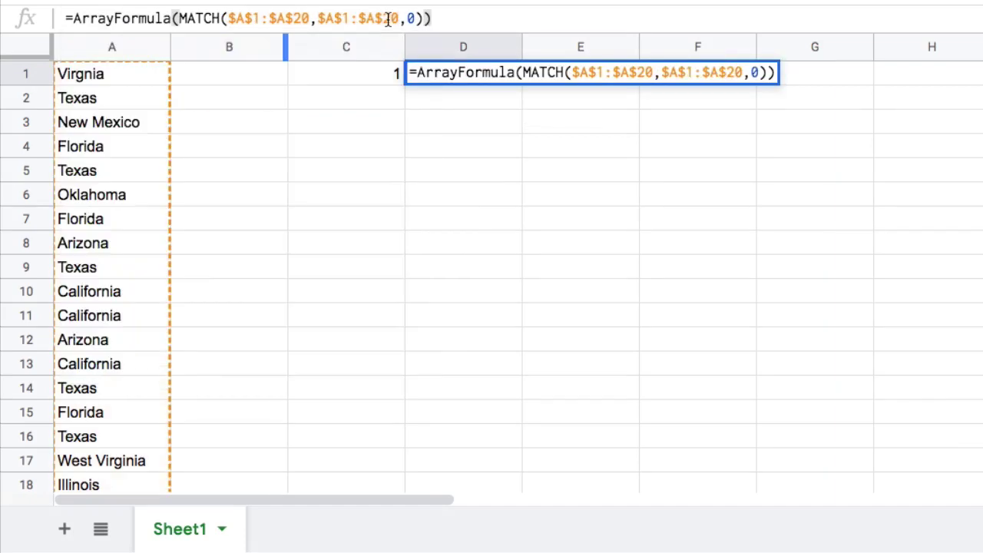
{"action": "key", "text": "Return"}
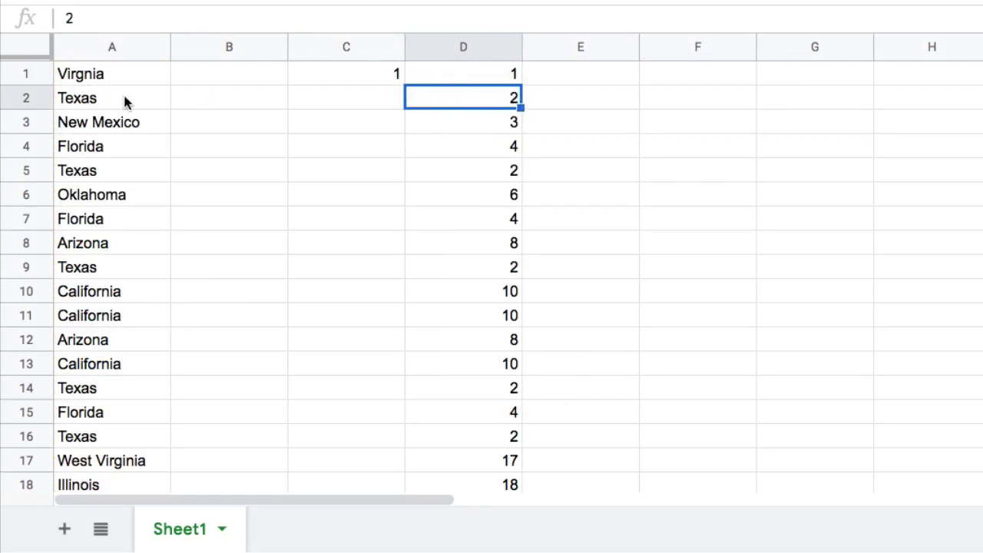
{"action": "left_click_drag", "start_coordinate": [125, 99], "coordinate": [476, 98]}
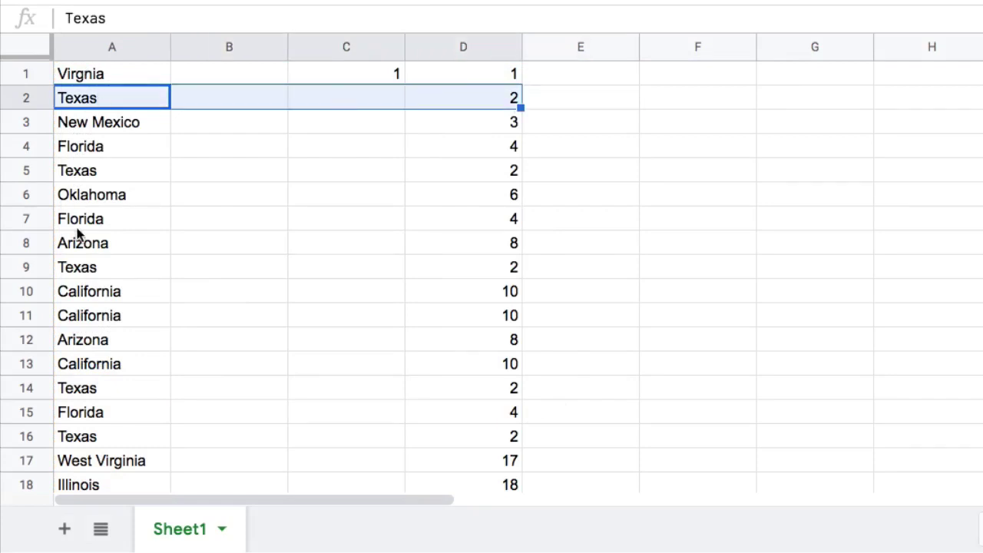
{"action": "left_click_drag", "start_coordinate": [115, 175], "coordinate": [480, 179]}
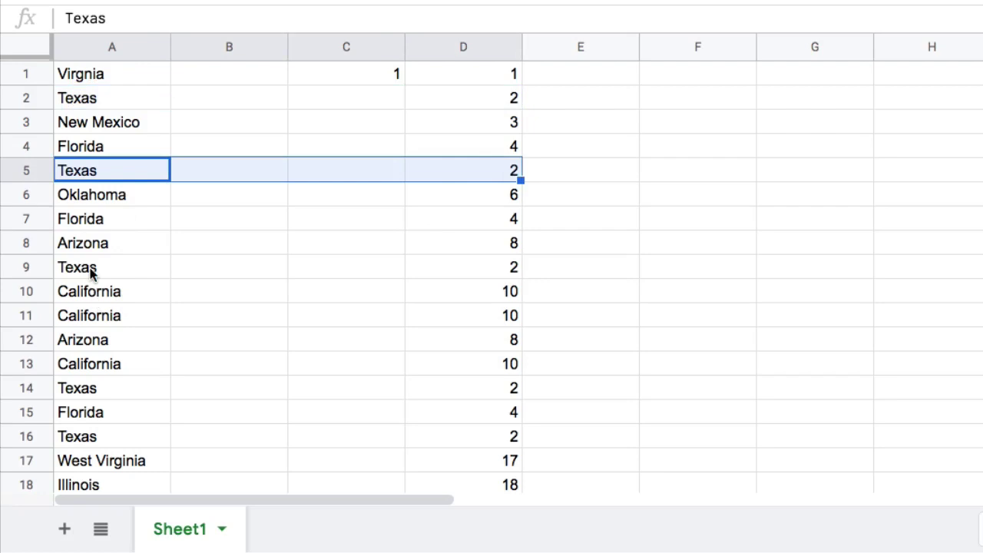
{"action": "left_click_drag", "start_coordinate": [88, 269], "coordinate": [454, 270]}
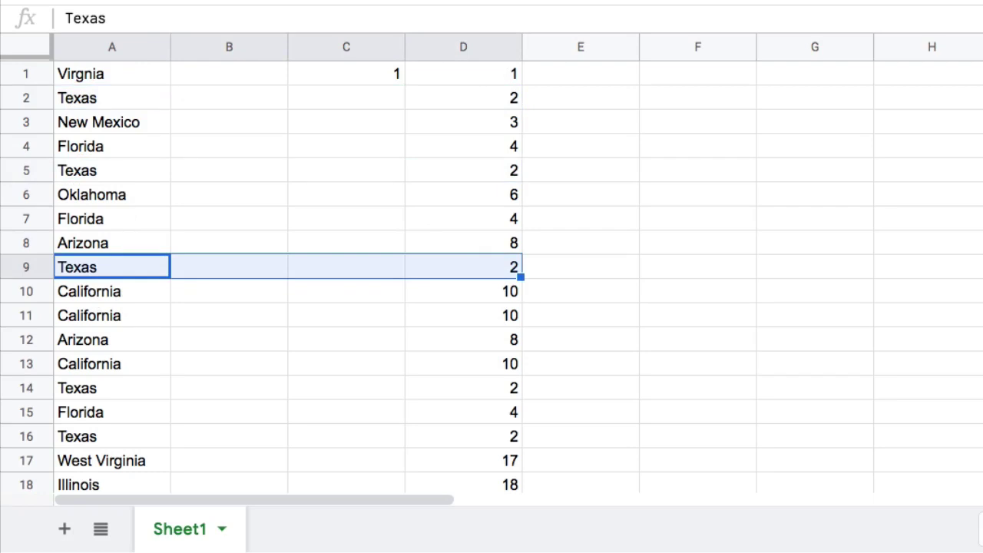
- Copy D1's array formula into E1 and wrap the MATCH in MODE(), returning 2
{"action": "left_click", "coordinate": [513, 81]}
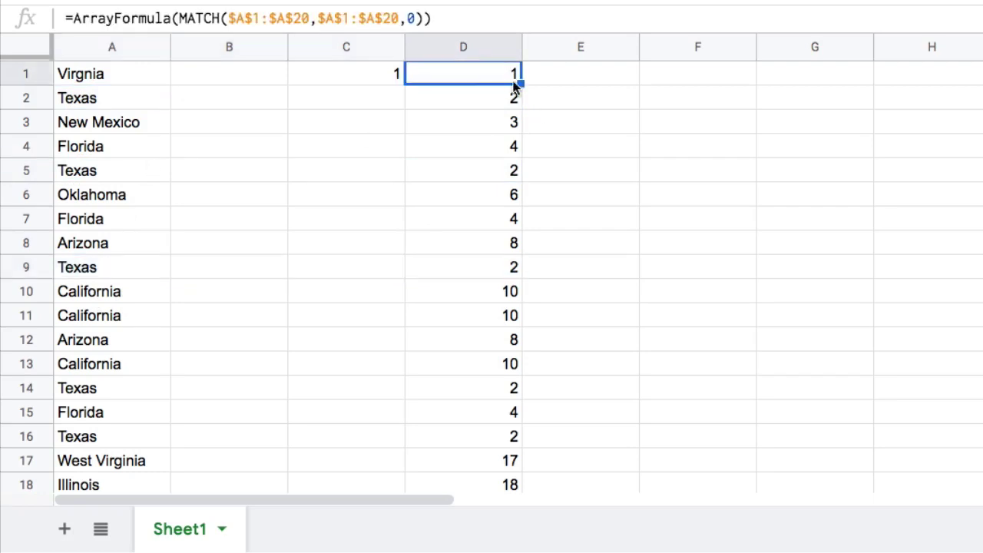
{"action": "key", "text": "ctrl+c"}
{"action": "key", "text": "Right"}
{"action": "key", "text": "ctrl+v"}
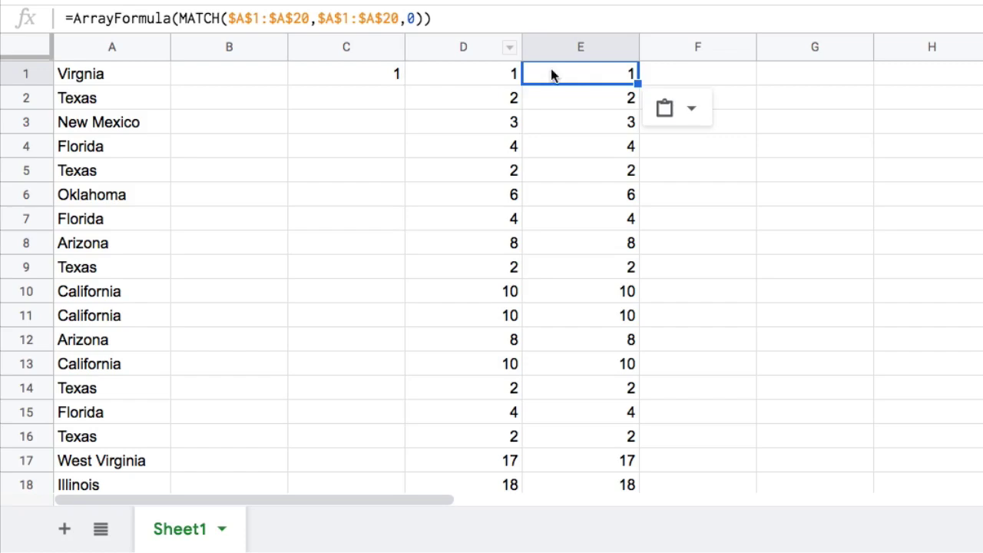
{"action": "left_click", "coordinate": [178, 18]}
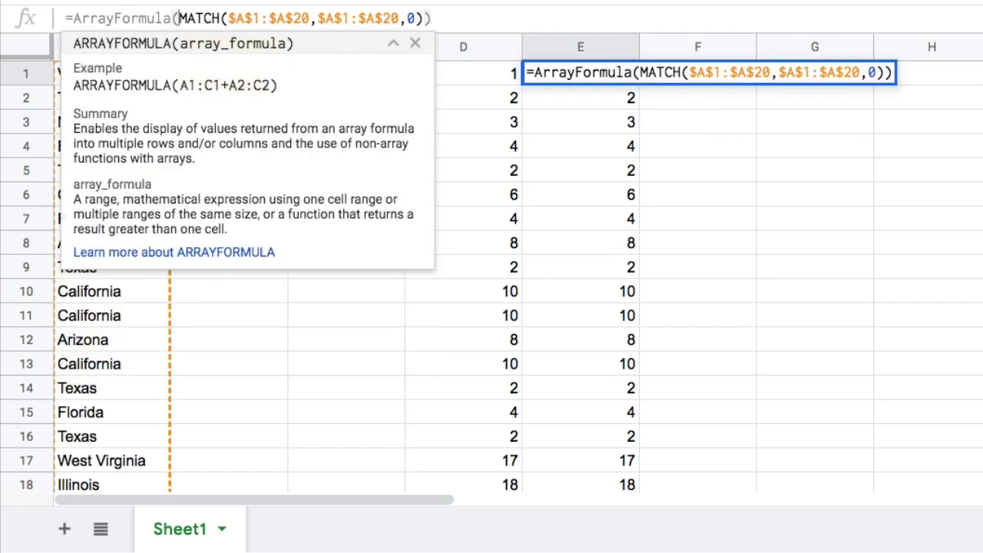
{"action": "type", "text": "MODE("}
{"action": "key", "text": "End"}
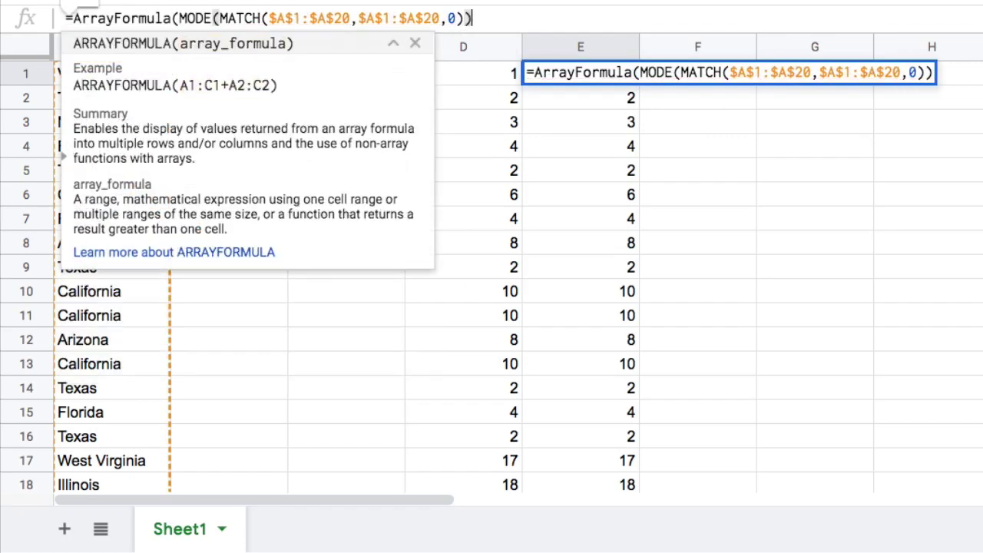
{"action": "type", "text": ")"}
{"action": "key", "text": "Return"}
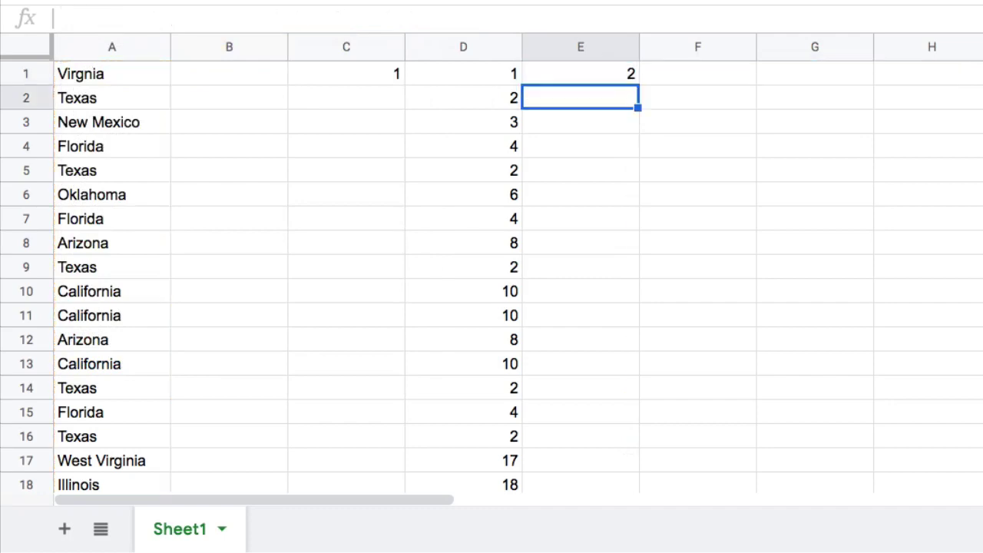
- Inspect the MODE function in E1's formula without changing it
{"action": "key", "text": "Up"}
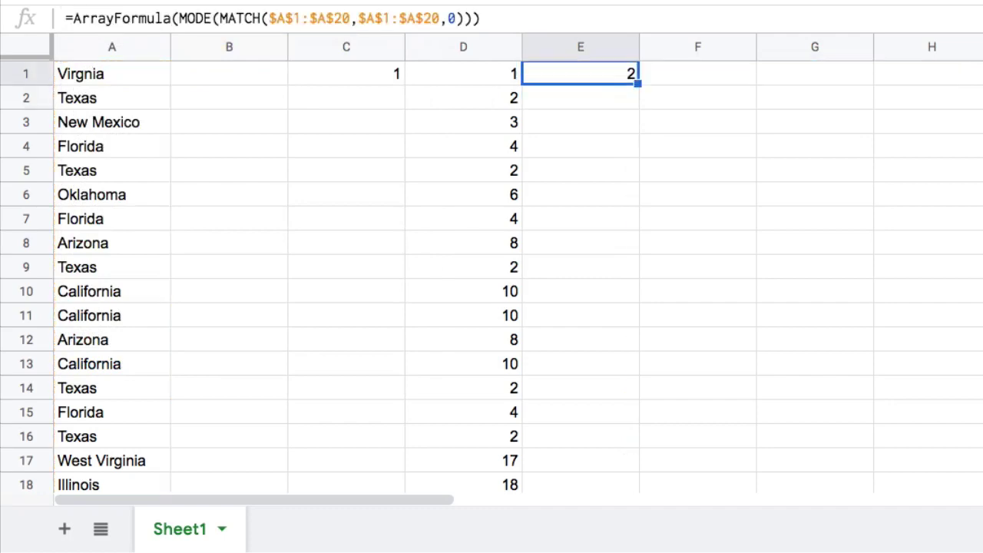
{"action": "left_click", "coordinate": [209, 17]}
{"action": "double_click", "coordinate": [209, 17]}
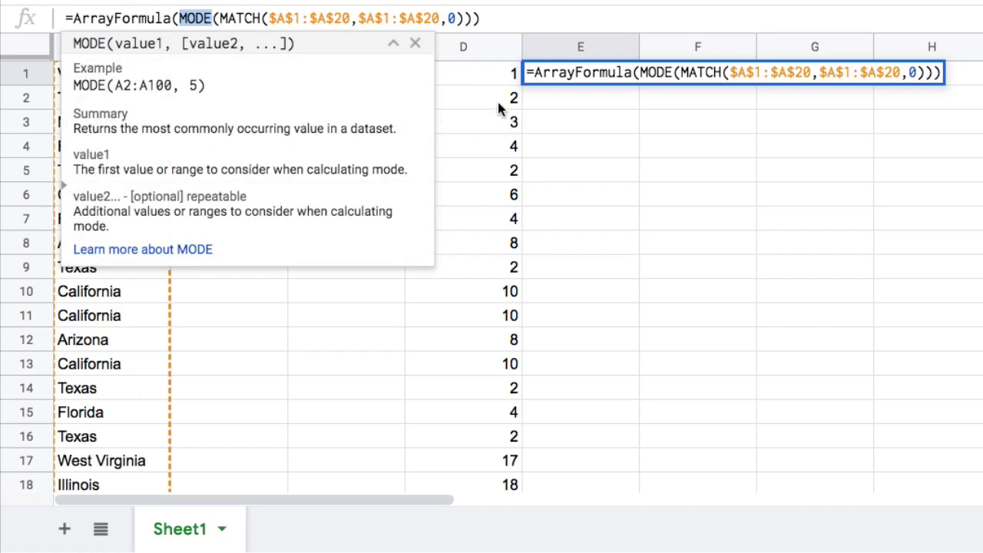
{"action": "key", "text": "Escape"}
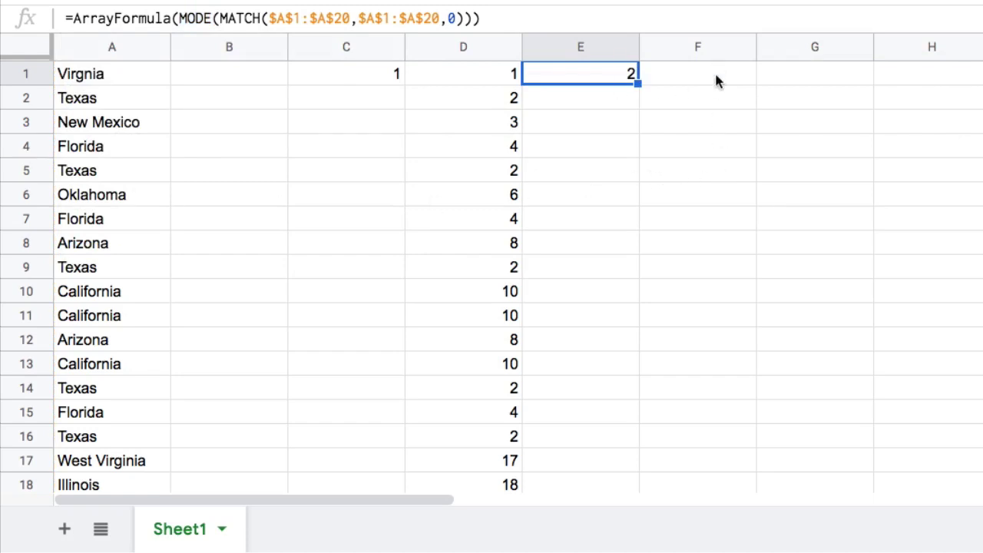
- Copy E1's MODE formula into F1
{"action": "key", "text": "ctrl+c"}
{"action": "left_click", "coordinate": [699, 77]}
{"action": "key", "text": "ctrl+v"}
- Wrap F1's MODE-MATCH in INDEX over $A$1:$A$20 so it returns Texas
{"action": "left_click", "coordinate": [177, 18]}
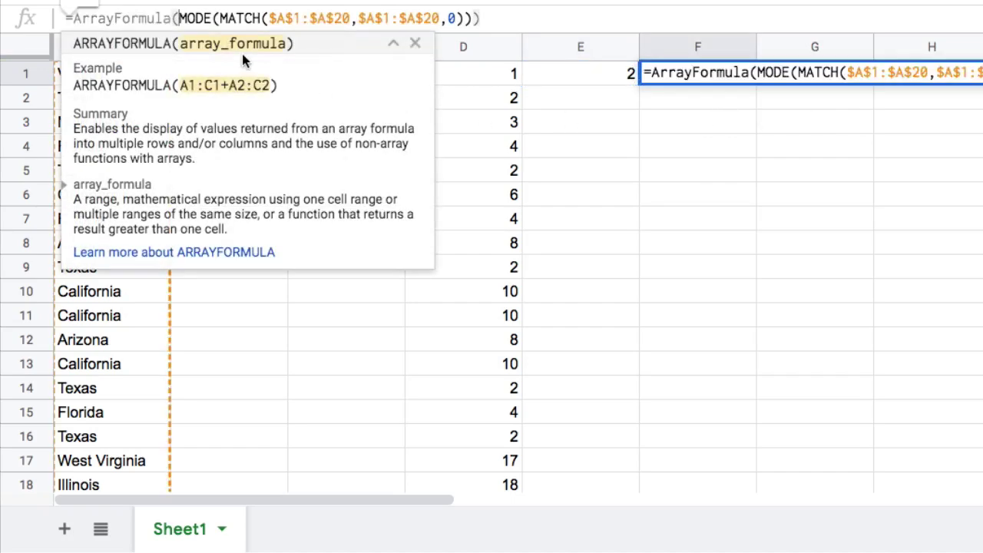
{"action": "type", "text": "INDEX("}
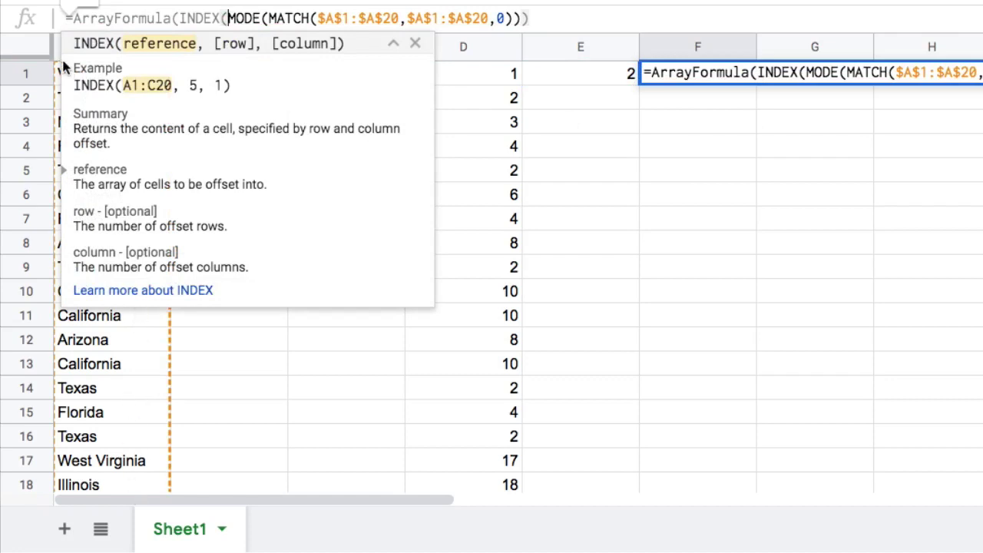
{"action": "left_click", "coordinate": [398, 43]}
{"action": "left_click", "coordinate": [117, 80]}
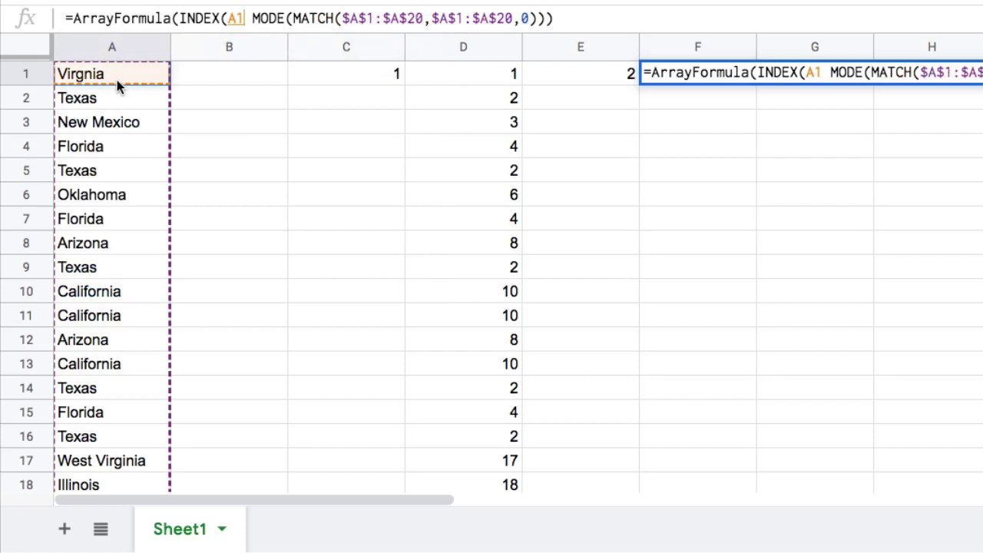
{"action": "scroll", "coordinate": [135, 277], "scroll_direction": "down", "scroll_amount": 2}
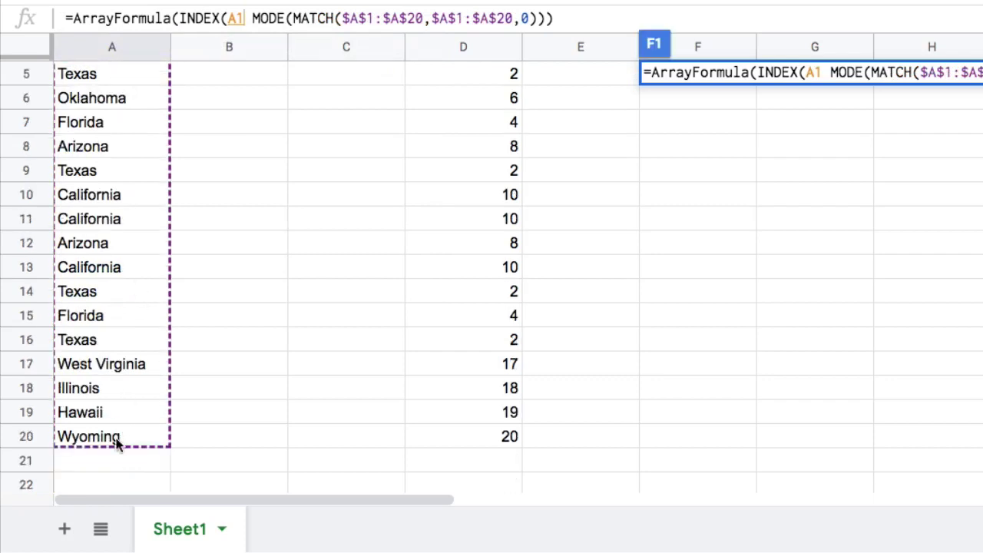
{"action": "left_click_drag", "start_coordinate": [117, 444], "coordinate": [117, 444]}
{"action": "key", "text": "F4"}
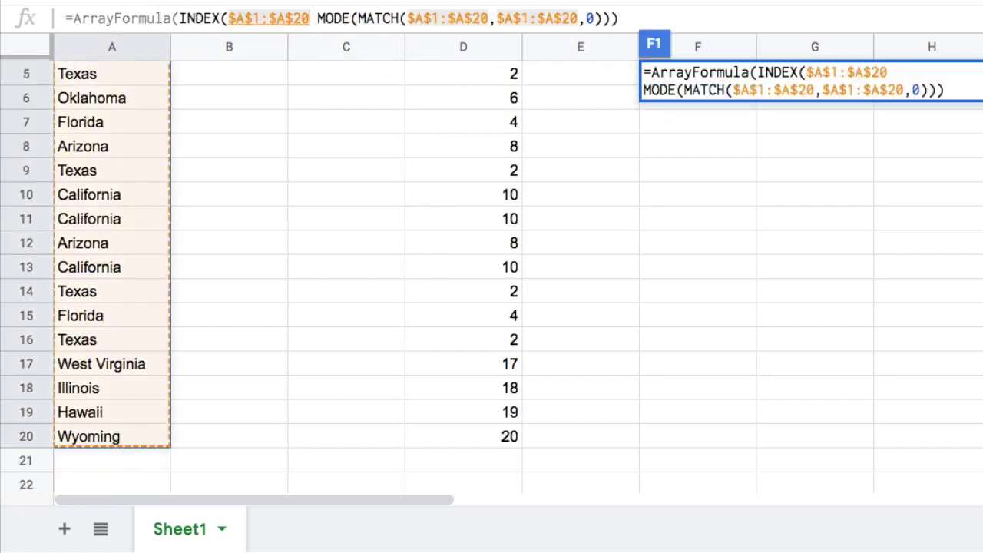
{"action": "type", "text": ","}
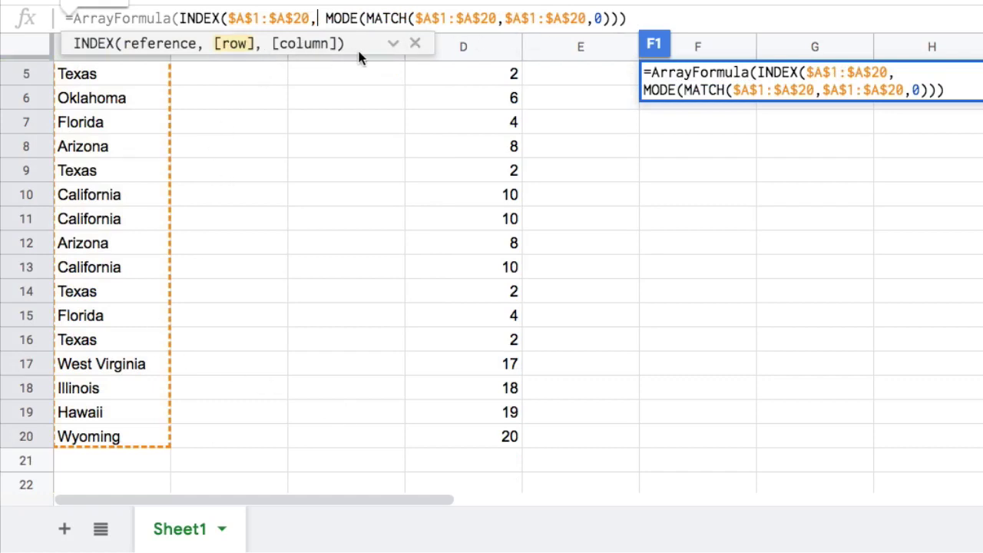
{"action": "key", "text": "Return"}
{"action": "scroll", "coordinate": [766, 181], "scroll_direction": "up", "scroll_amount": 1}
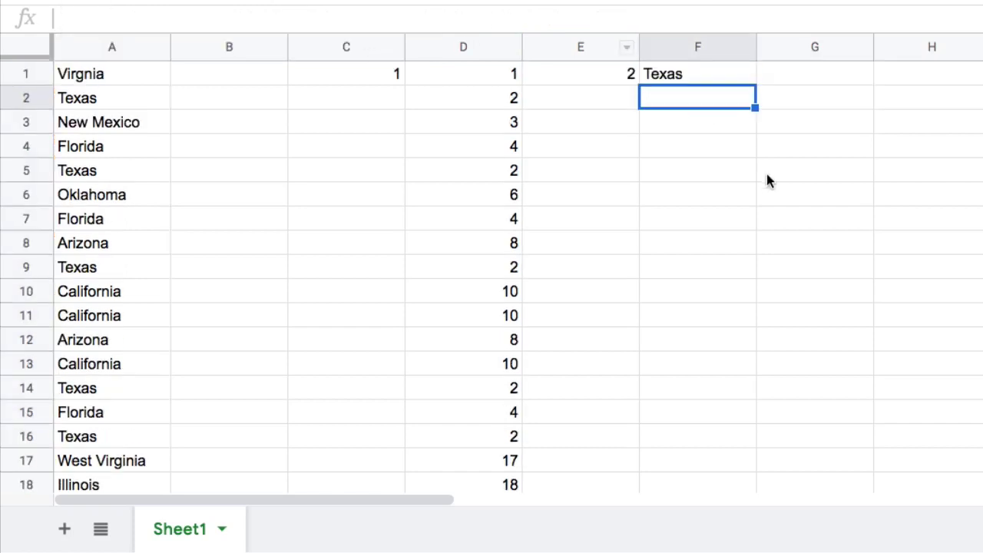
- Fill the Texas result cell F1 with bright green
{"action": "left_click", "coordinate": [709, 75]}
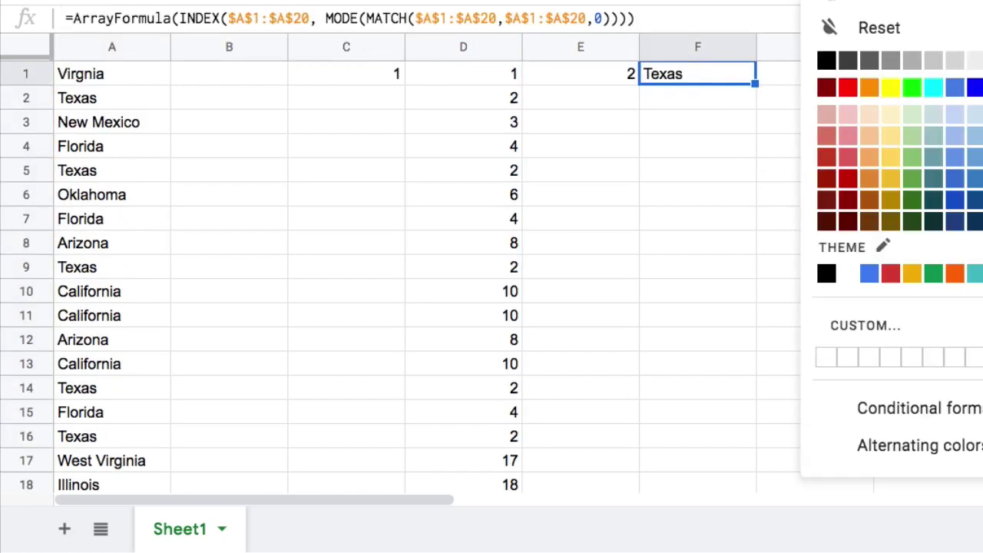
{"action": "left_click", "coordinate": [911, 87]}
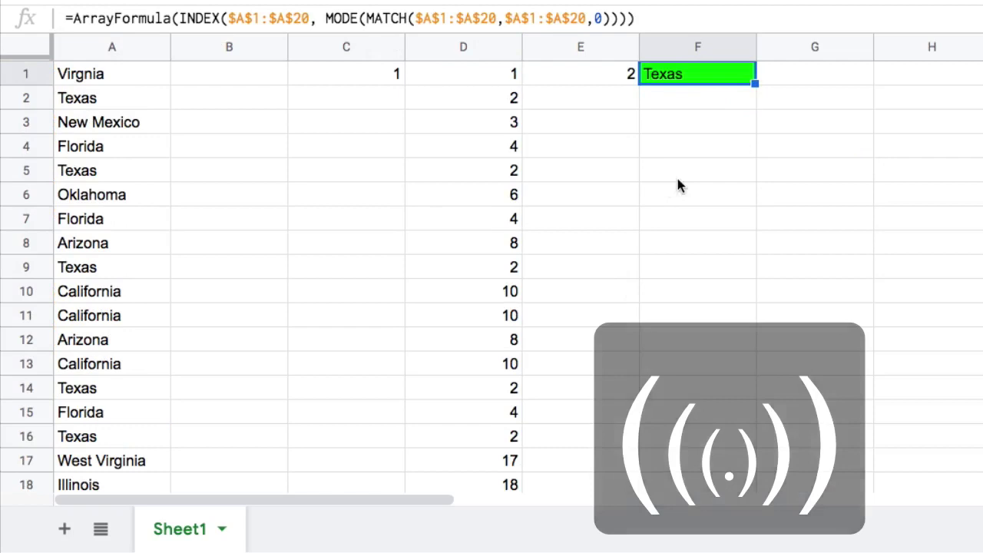